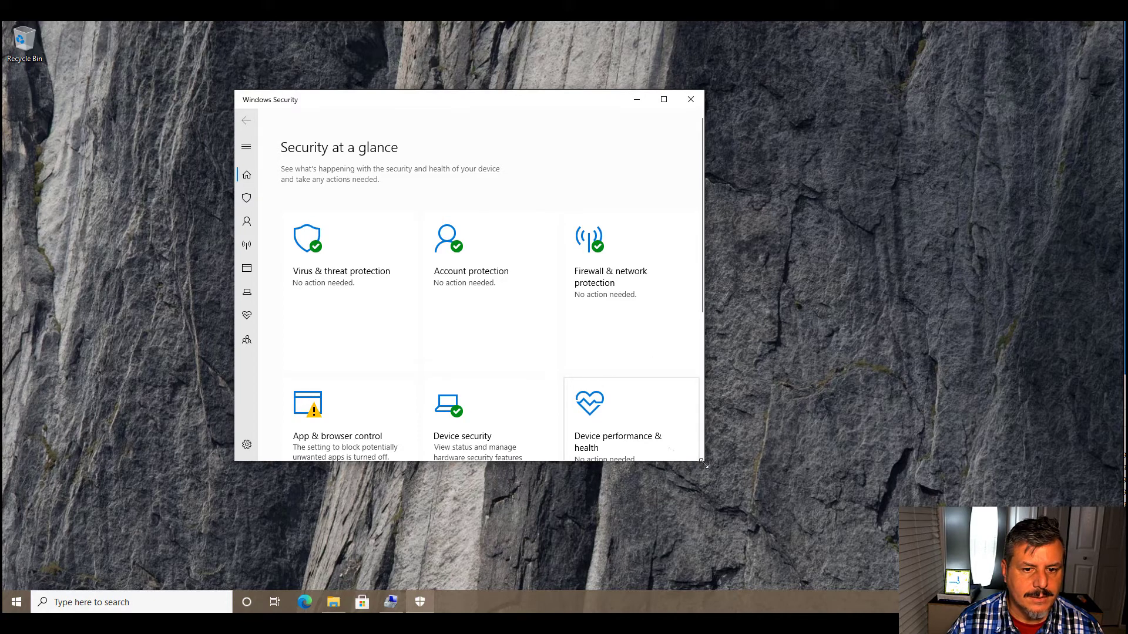
- Enlarge the Windows Security window and run a quick scan for viruses and threats
drag(704, 465, 855, 539)
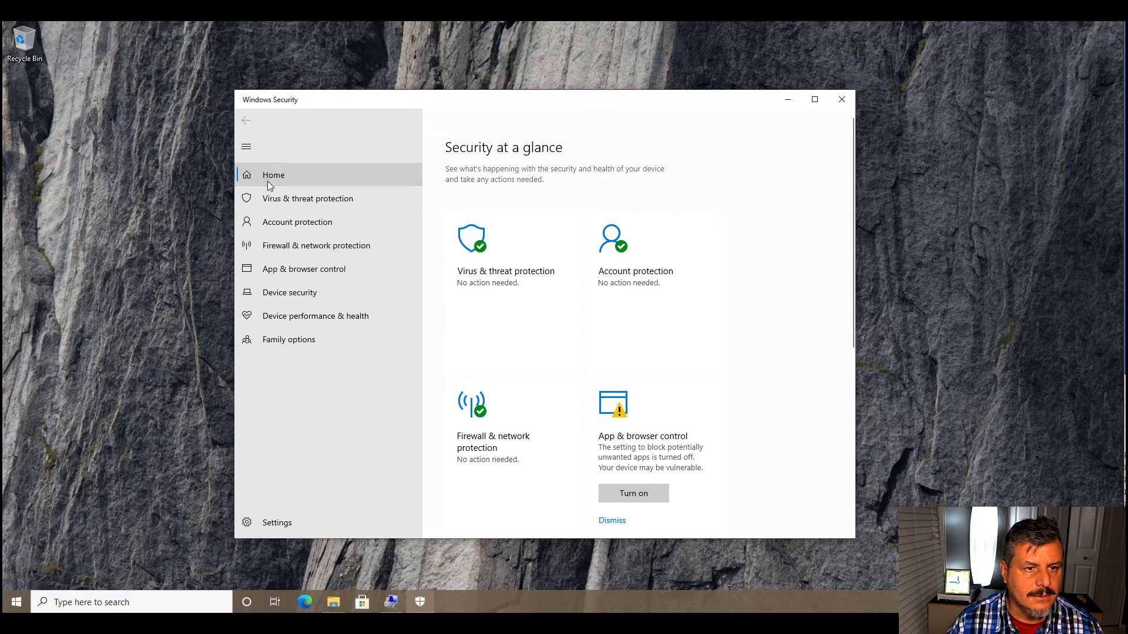
click(317, 208)
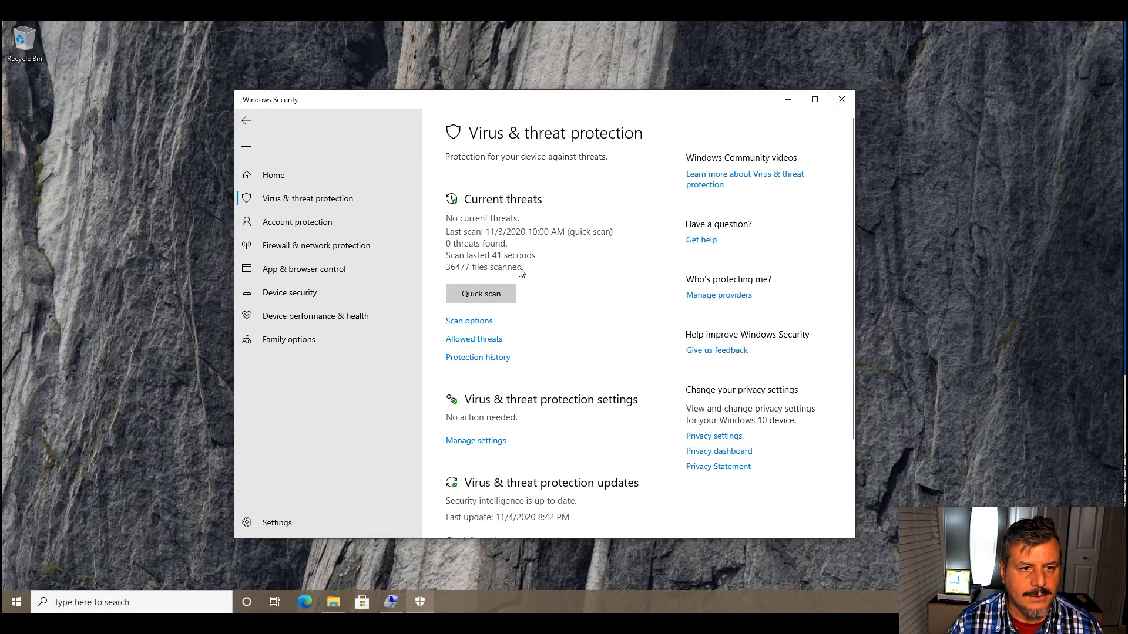
click(478, 296)
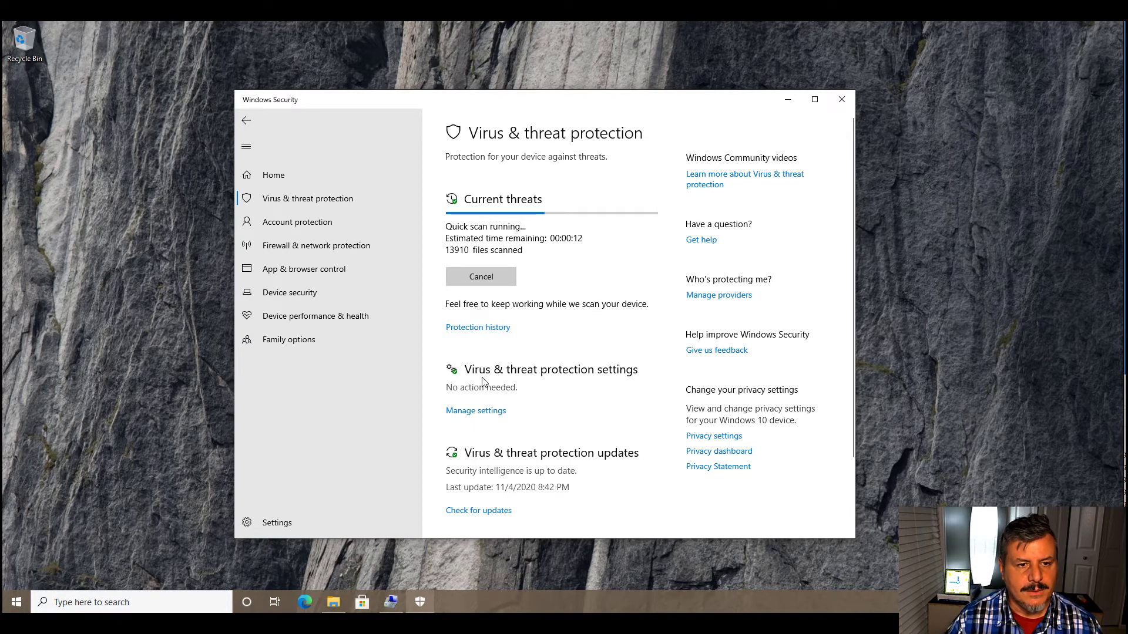
- Turn on Controlled folder access through the virus & threat protection settings, allowing Windows Security to make changes to the device
click(483, 412)
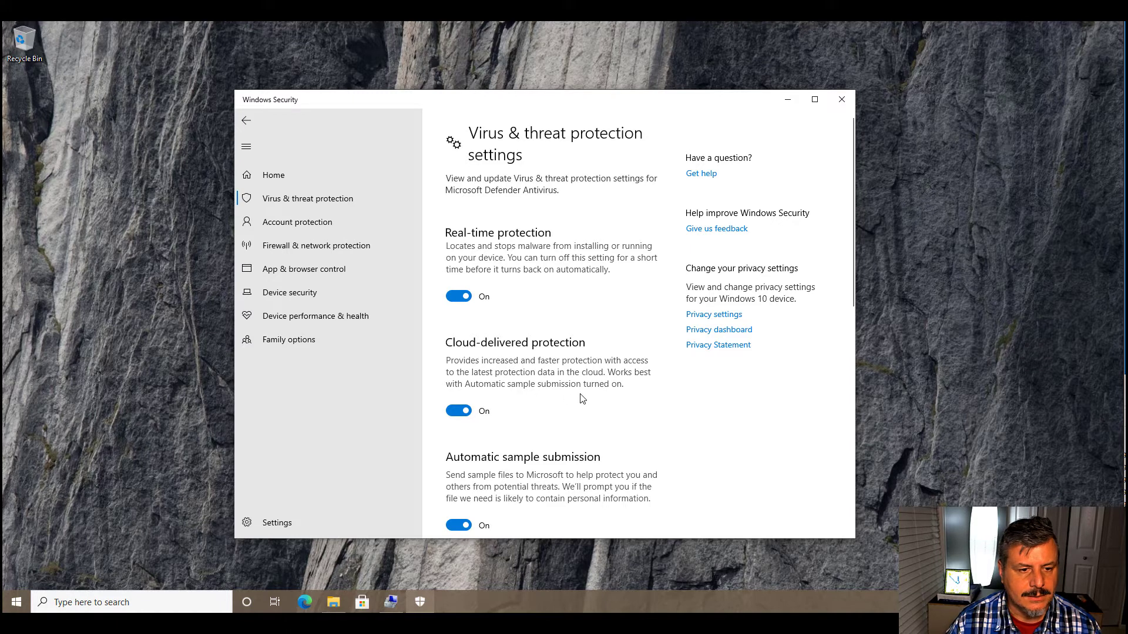
scroll(582, 399, down, 3)
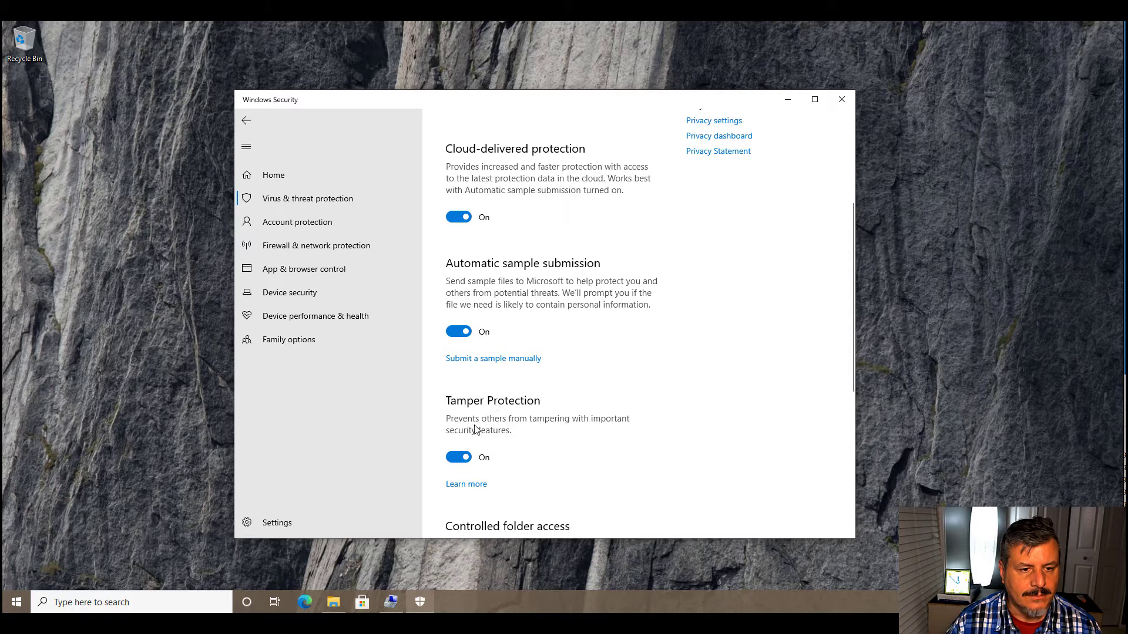
scroll(538, 437, down, 2)
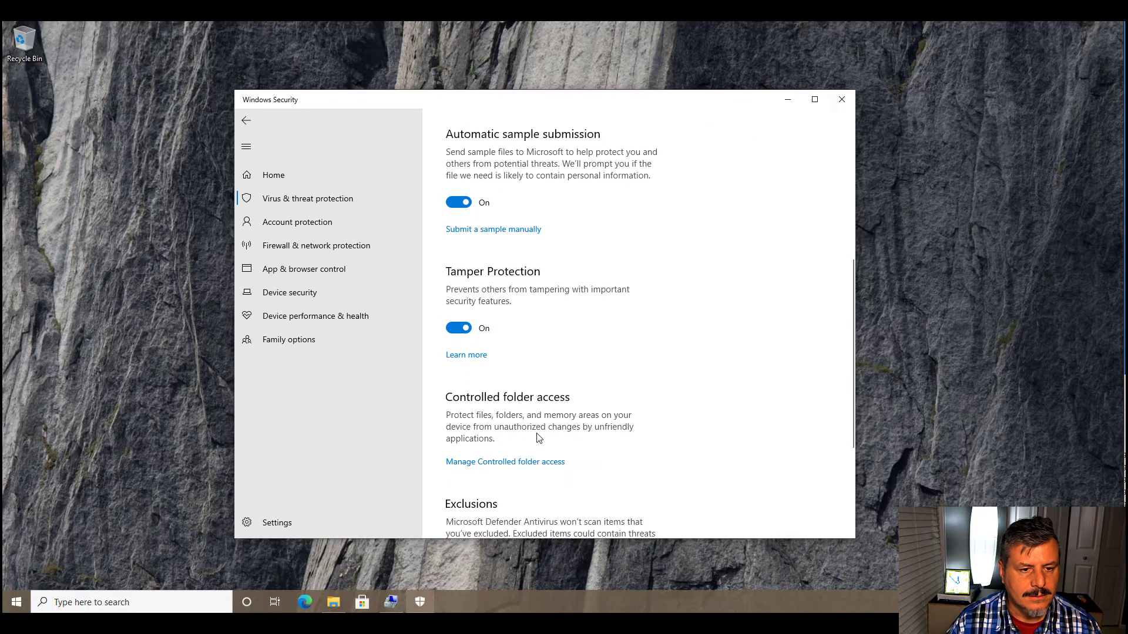
click(520, 464)
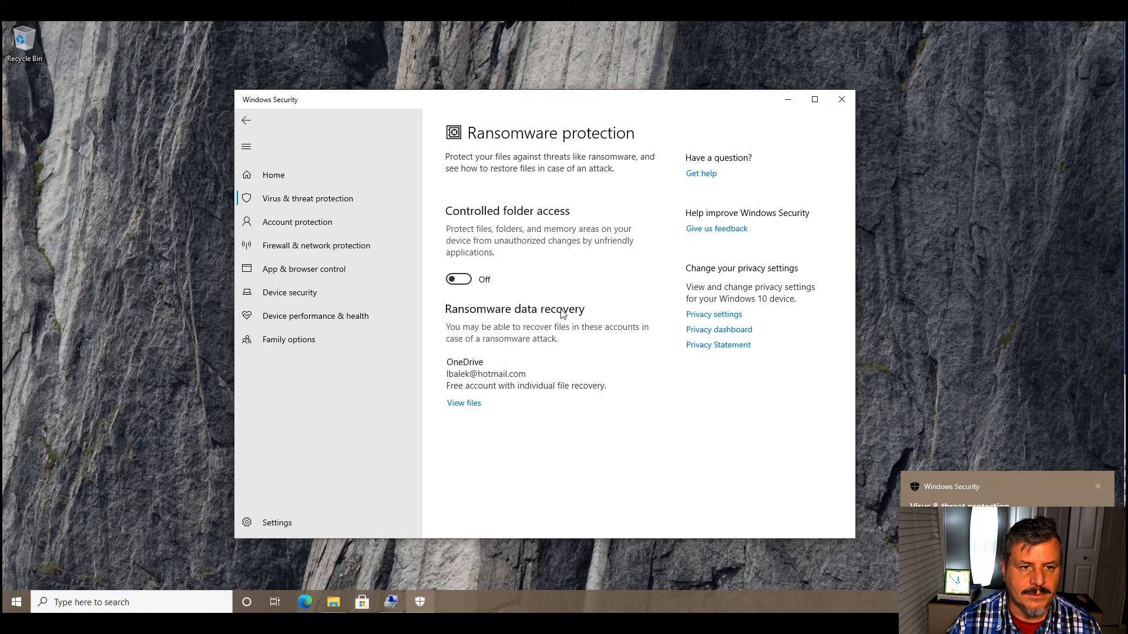
click(450, 282)
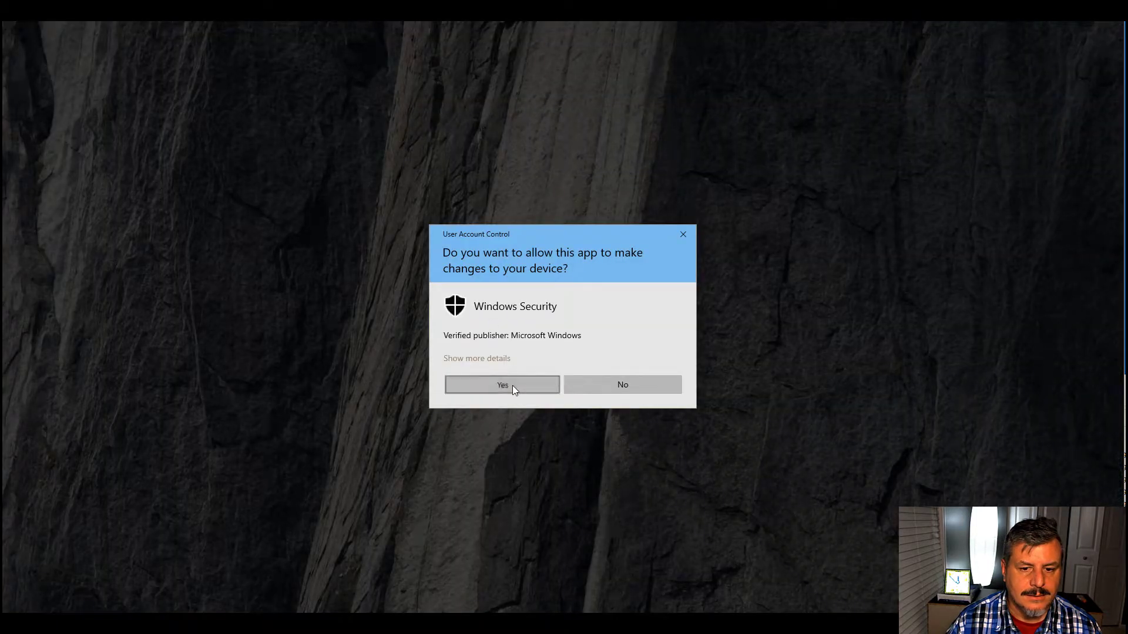
click(512, 385)
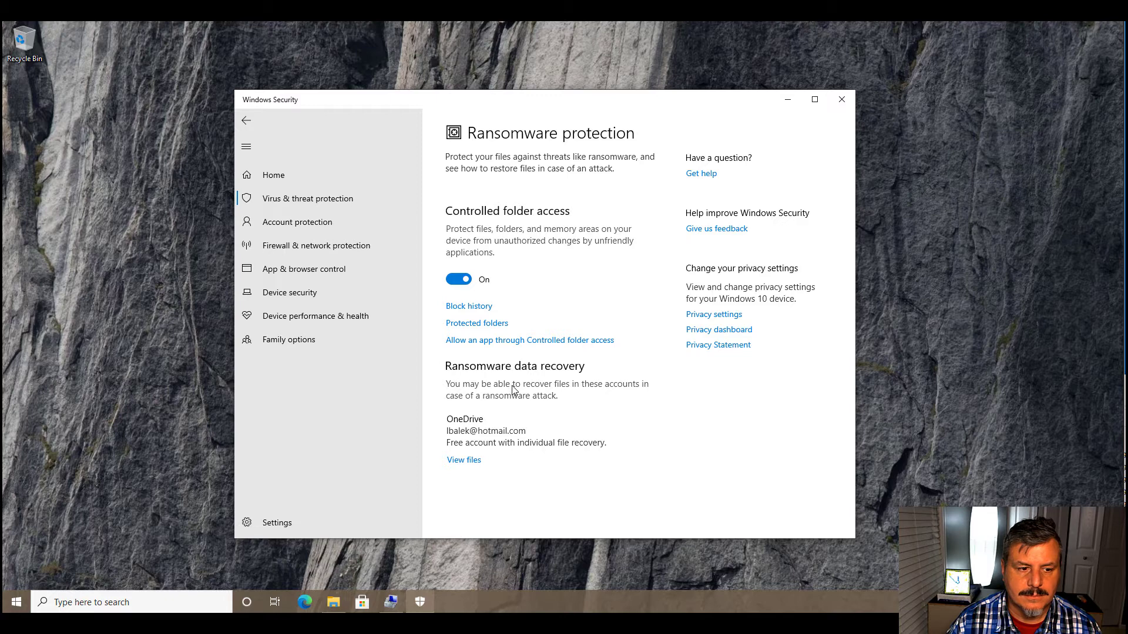
- Review the folders protected by Controlled folder access and return to the virus & threat protection overview
click(470, 324)
click(502, 379)
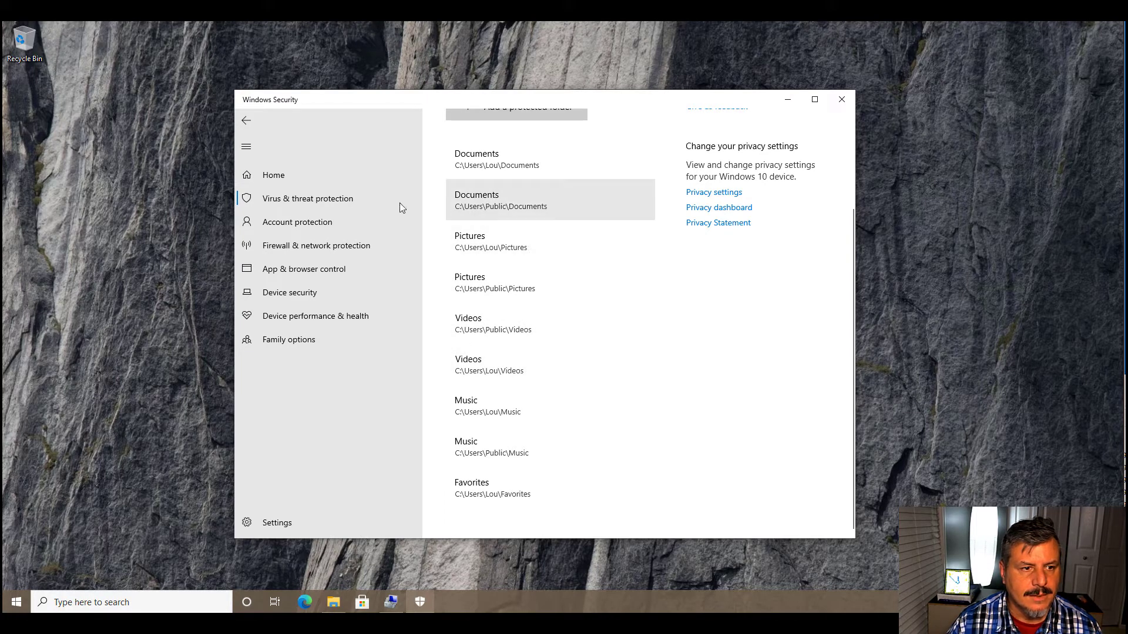
click(313, 198)
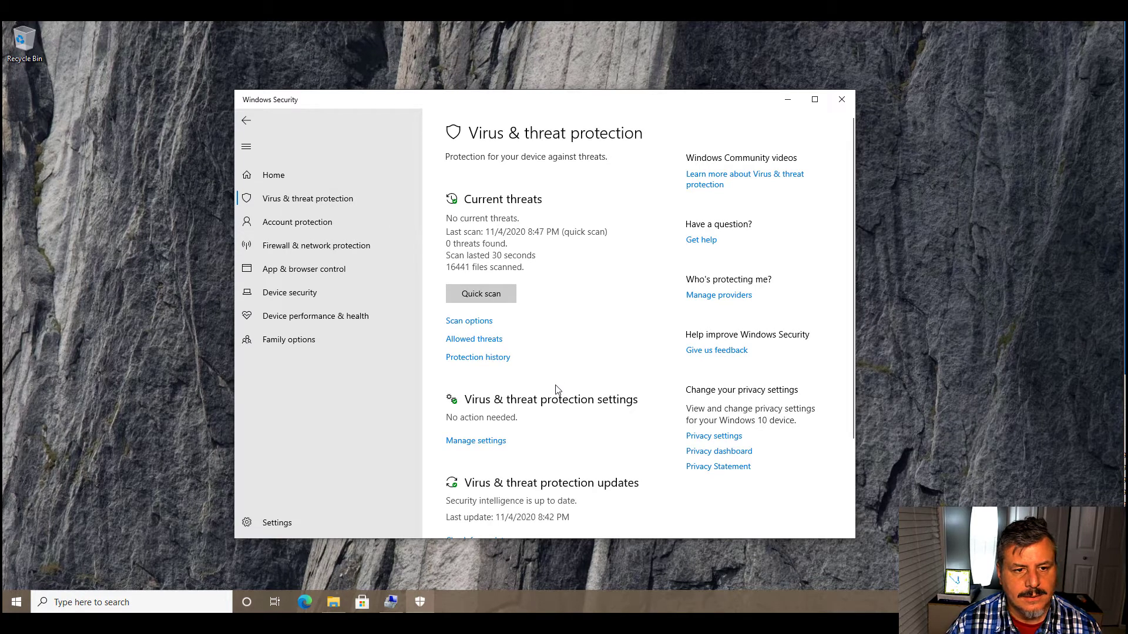
- Look over the ransomware protection settings and the account protection page
scroll(556, 389, down, 3)
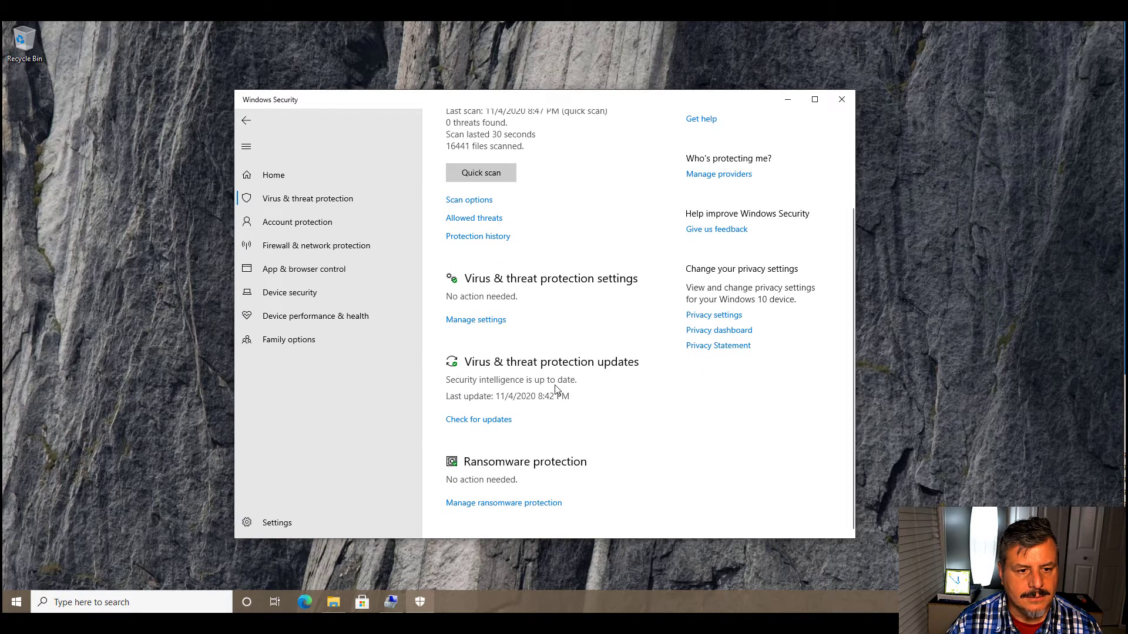
click(499, 505)
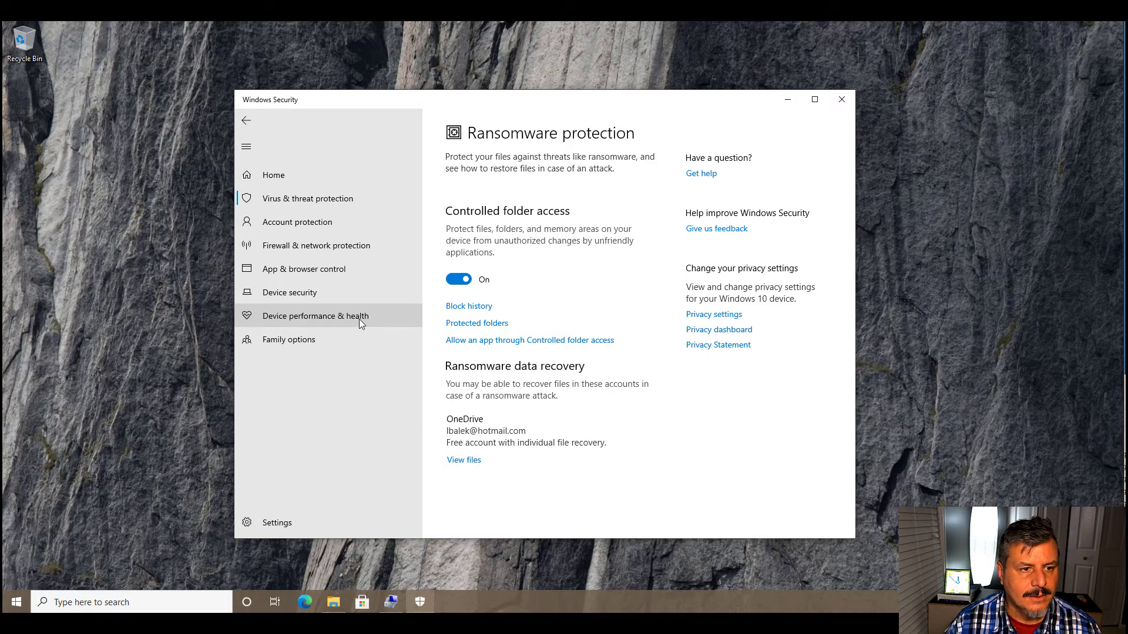
click(283, 222)
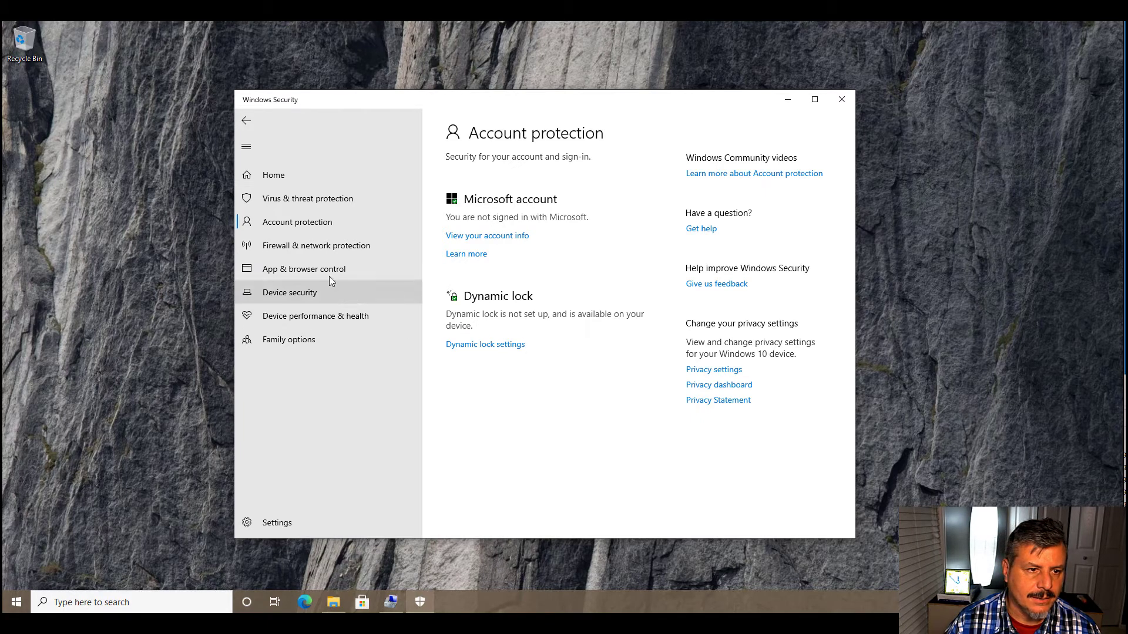
- Examine which apps and features are allowed through the firewall on private and public networks, and close the list
click(287, 246)
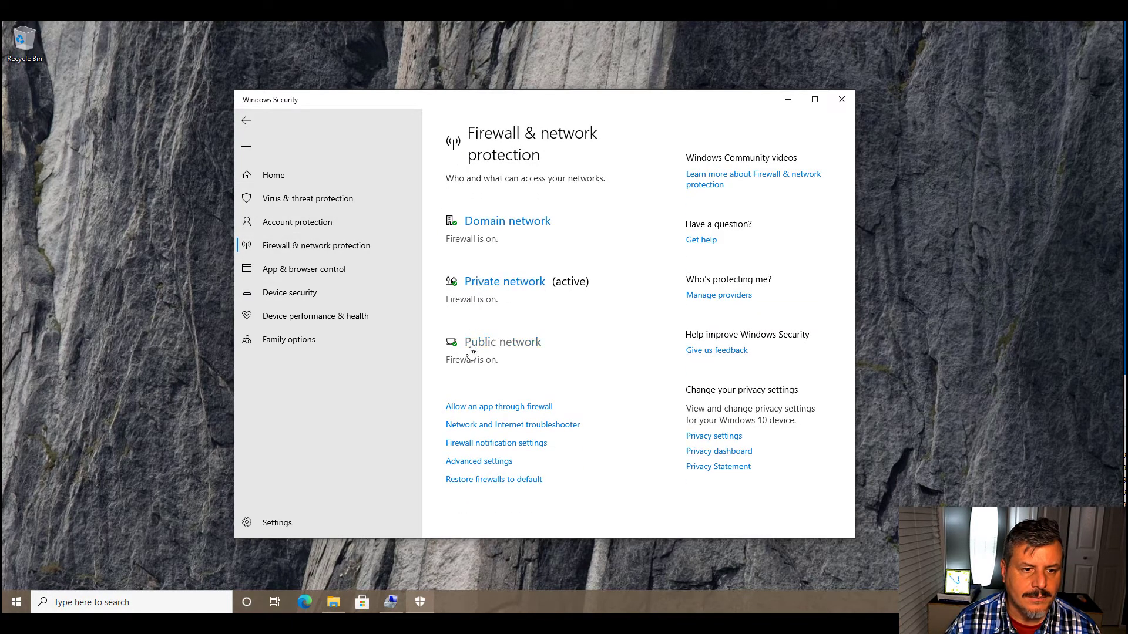
click(487, 414)
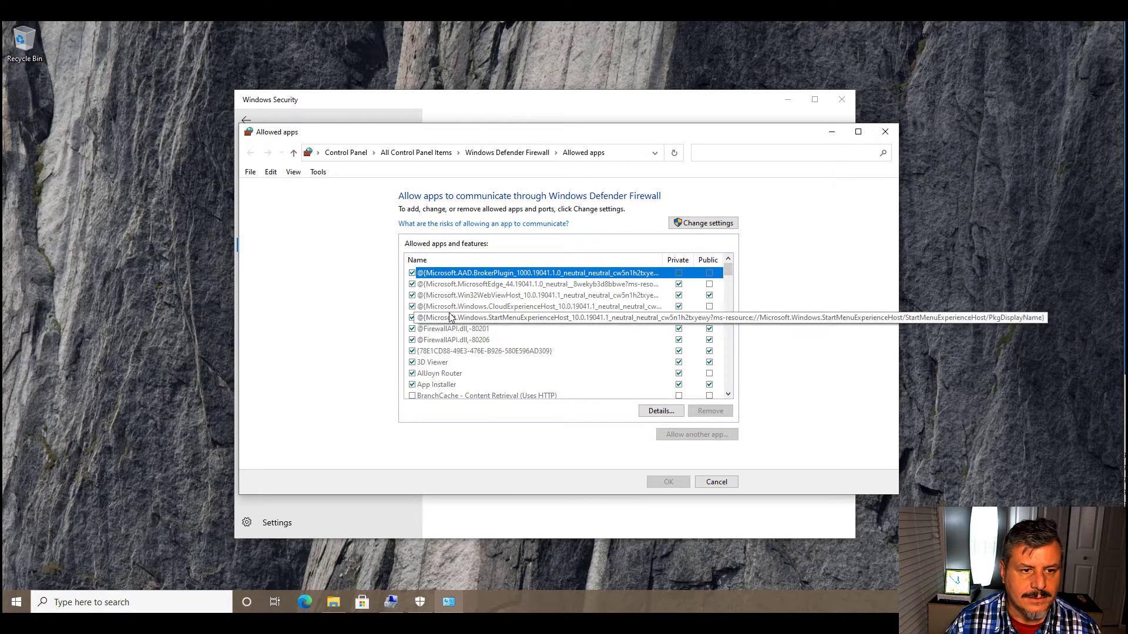
scroll(475, 315, down, 2)
scroll(475, 316, down, 1)
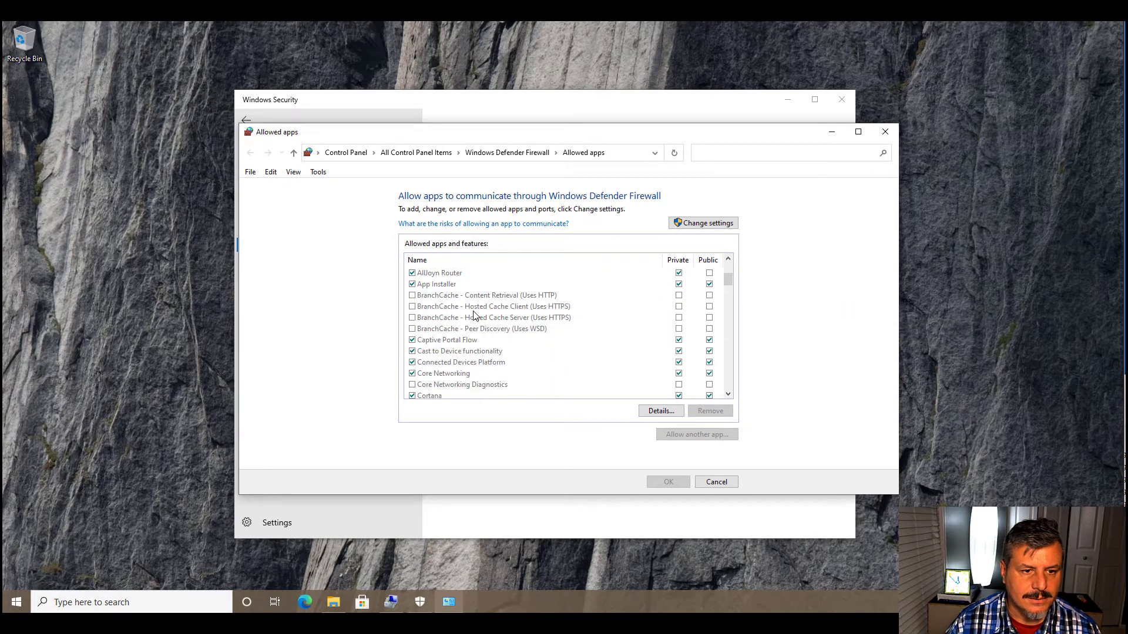
scroll(475, 315, down, 6)
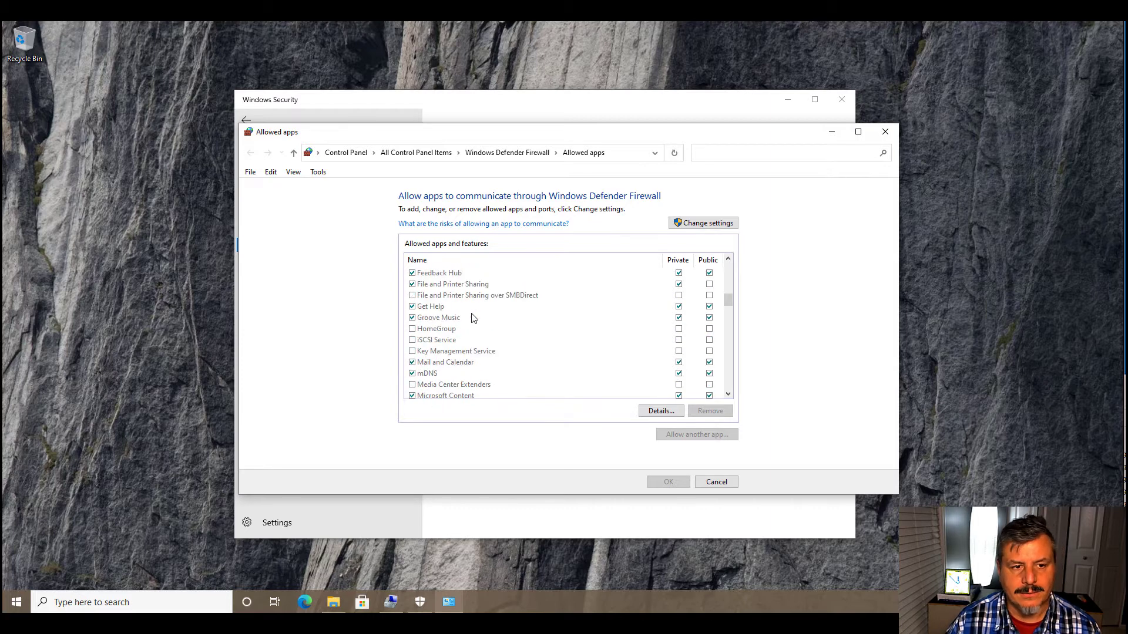
scroll(474, 318, down, 1)
scroll(470, 319, down, 6)
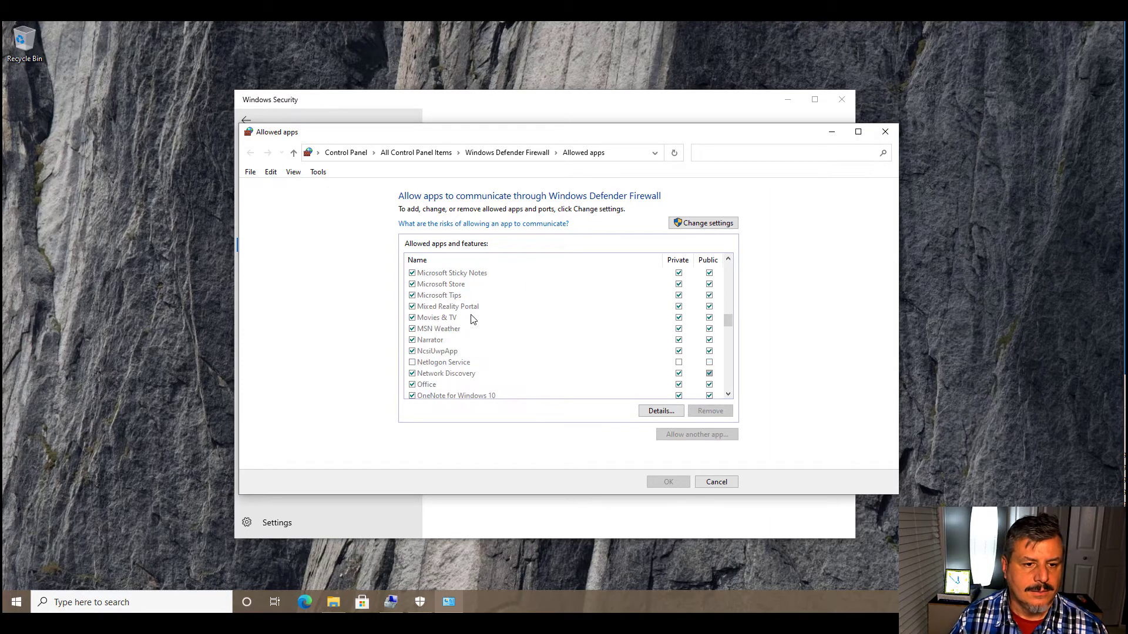
scroll(468, 321, down, 8)
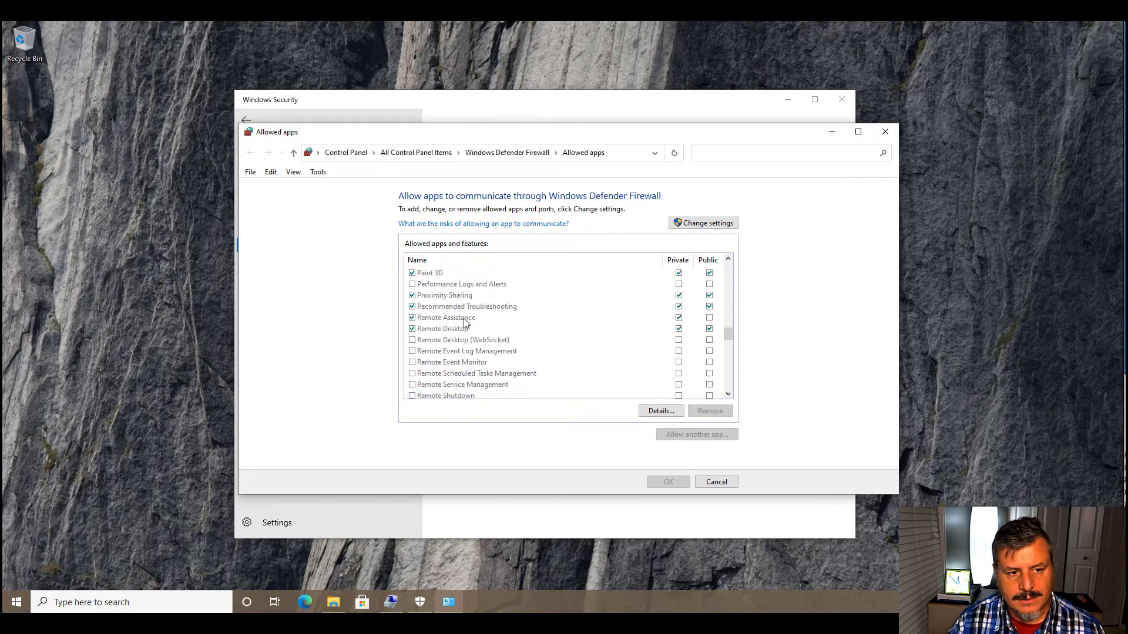
scroll(464, 322, down, 2)
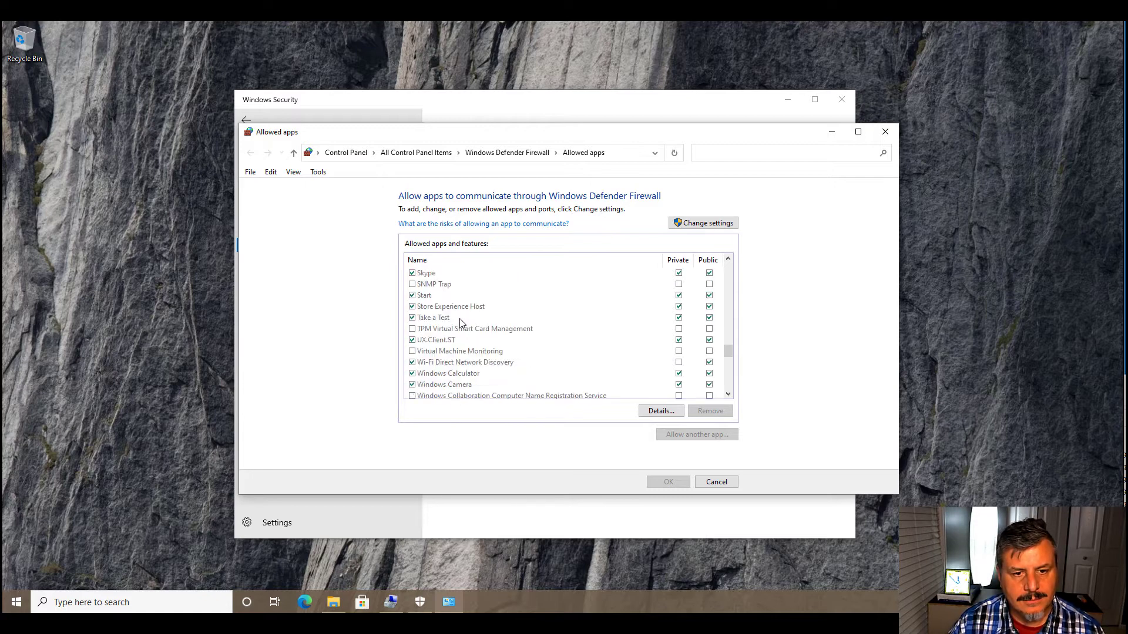
scroll(460, 322, down, 8)
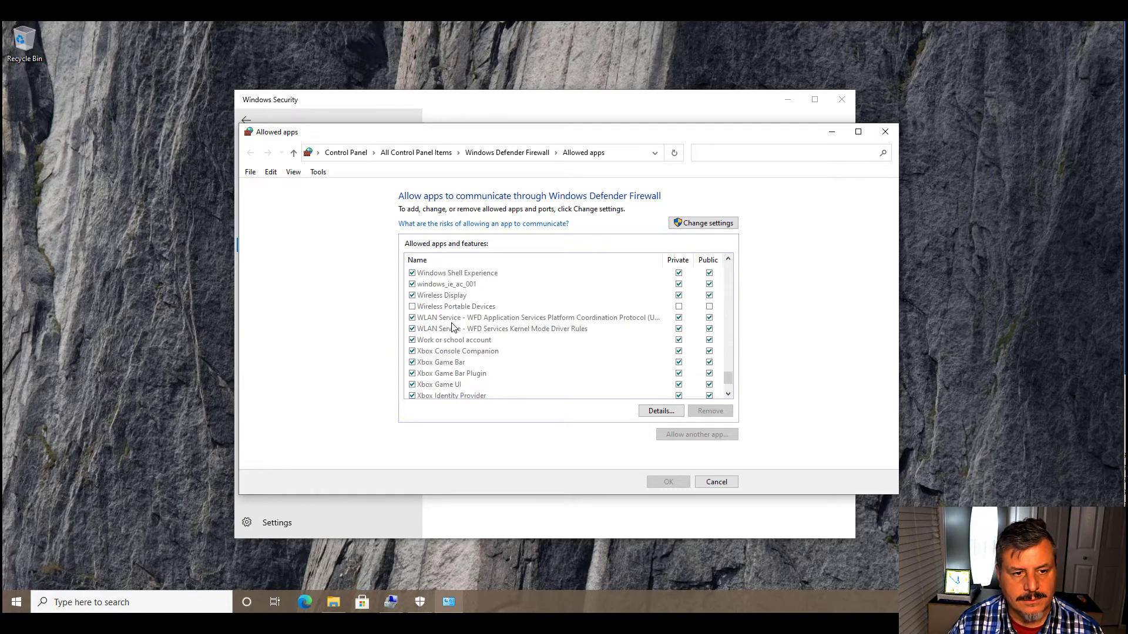
scroll(453, 327, down, 2)
scroll(452, 327, up, 9)
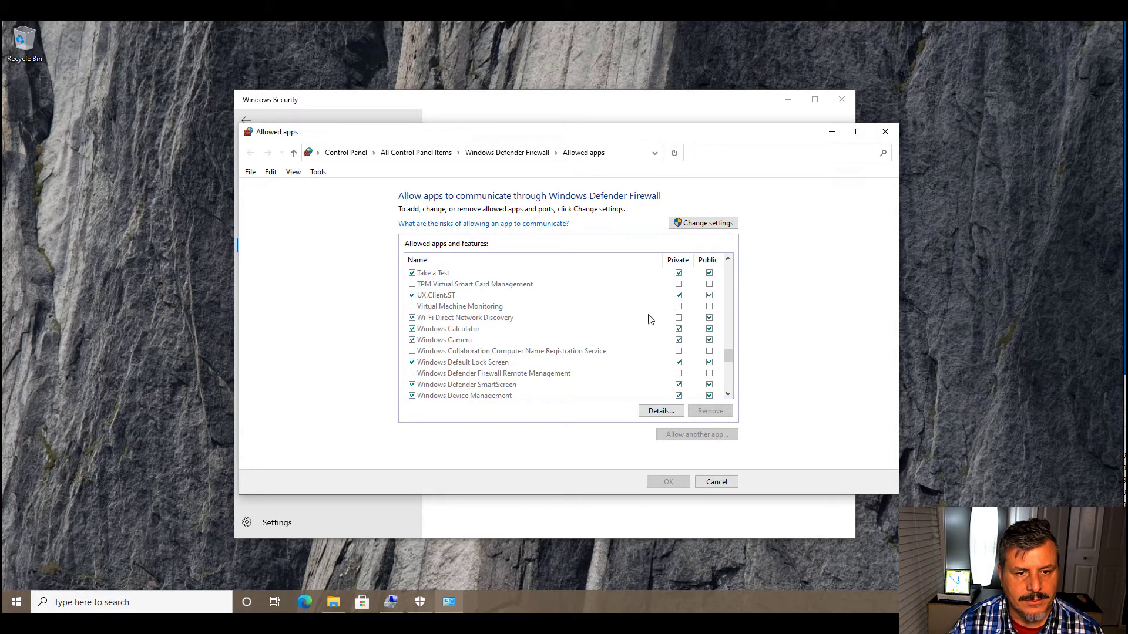
click(708, 309)
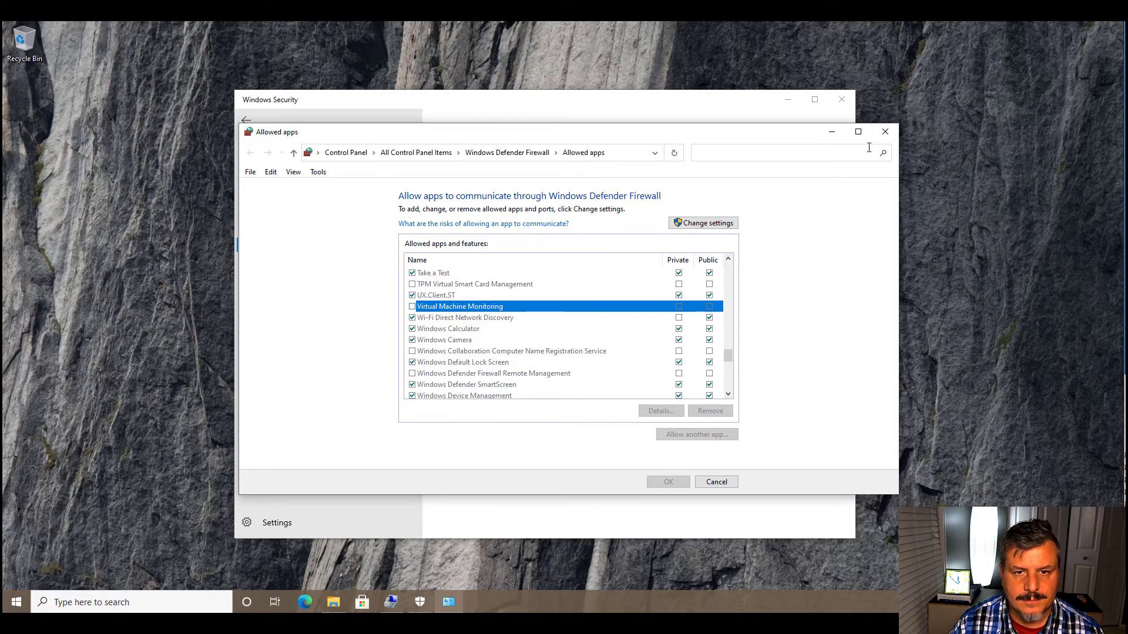
click(885, 132)
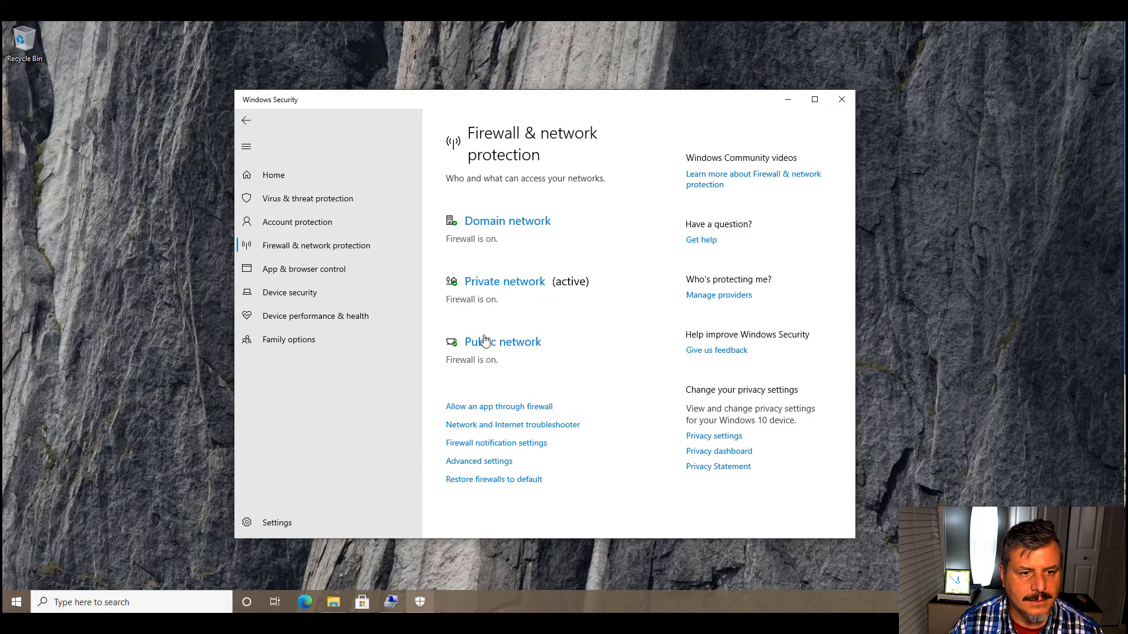
- View the troubleshooting options offered by the Network and Internet troubleshooter and close the Settings window
click(501, 425)
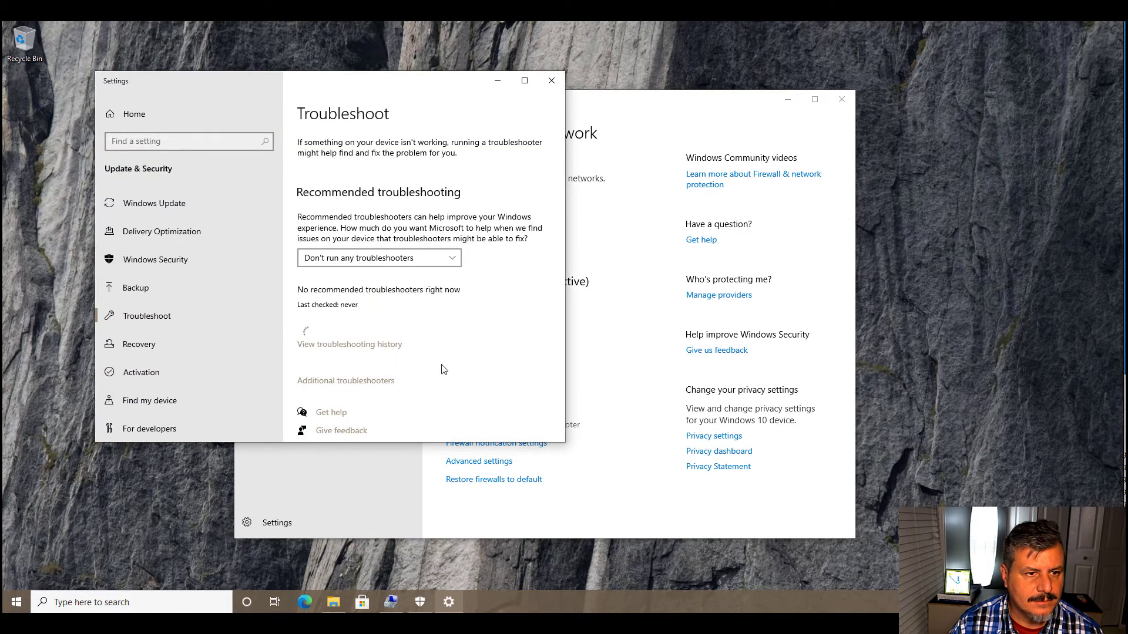
scroll(405, 303, down, 1)
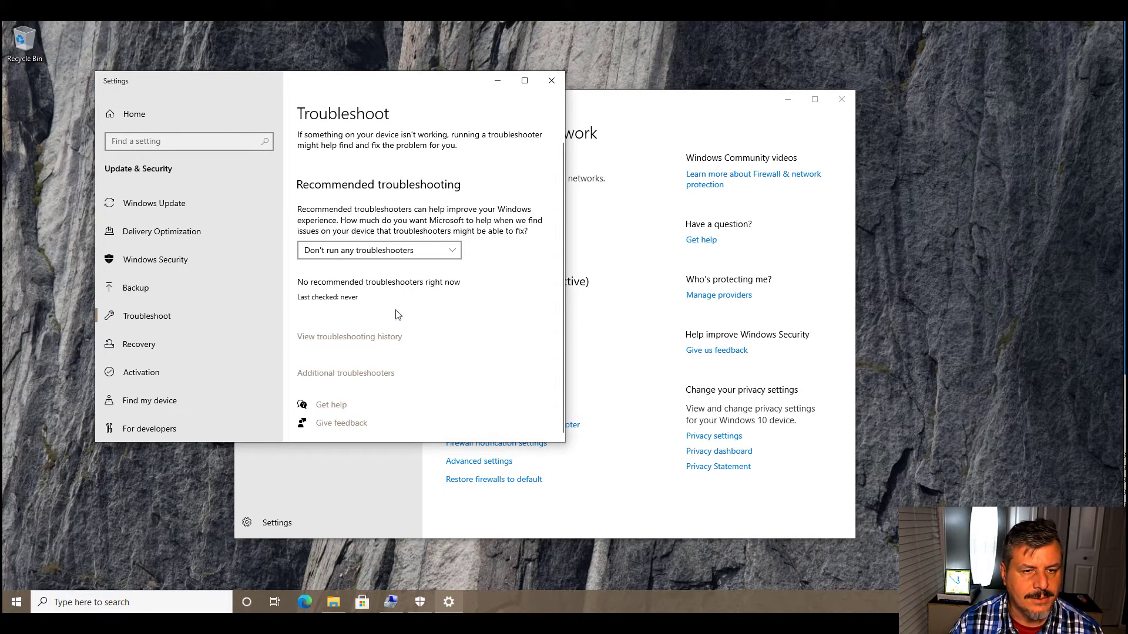
click(552, 82)
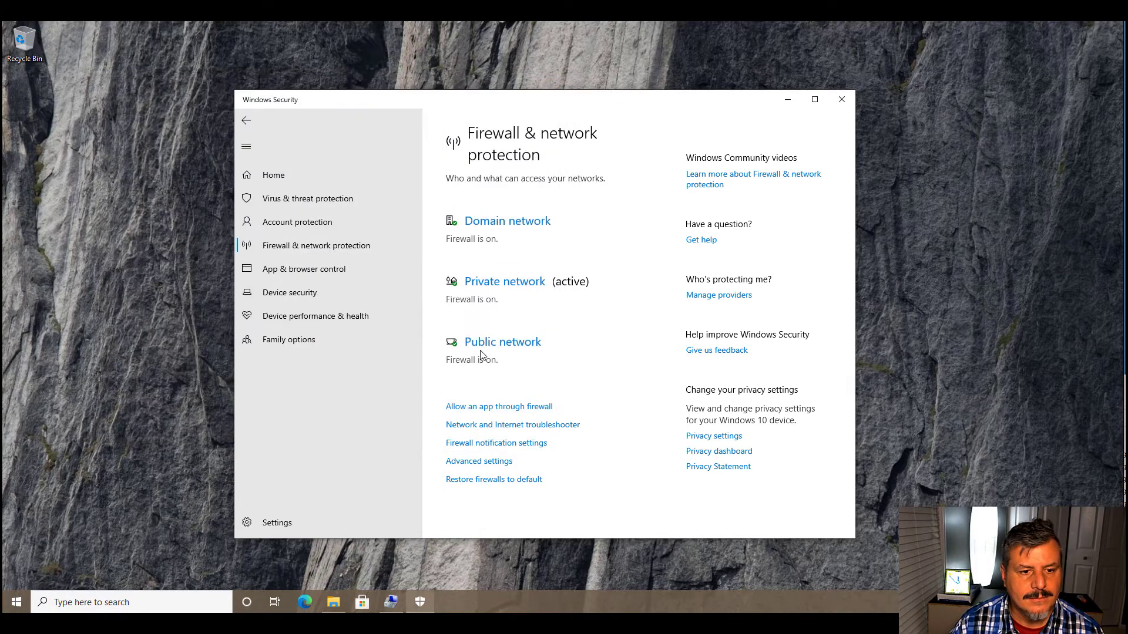
- View the firewall notification settings and return to the firewall & network protection page
click(499, 445)
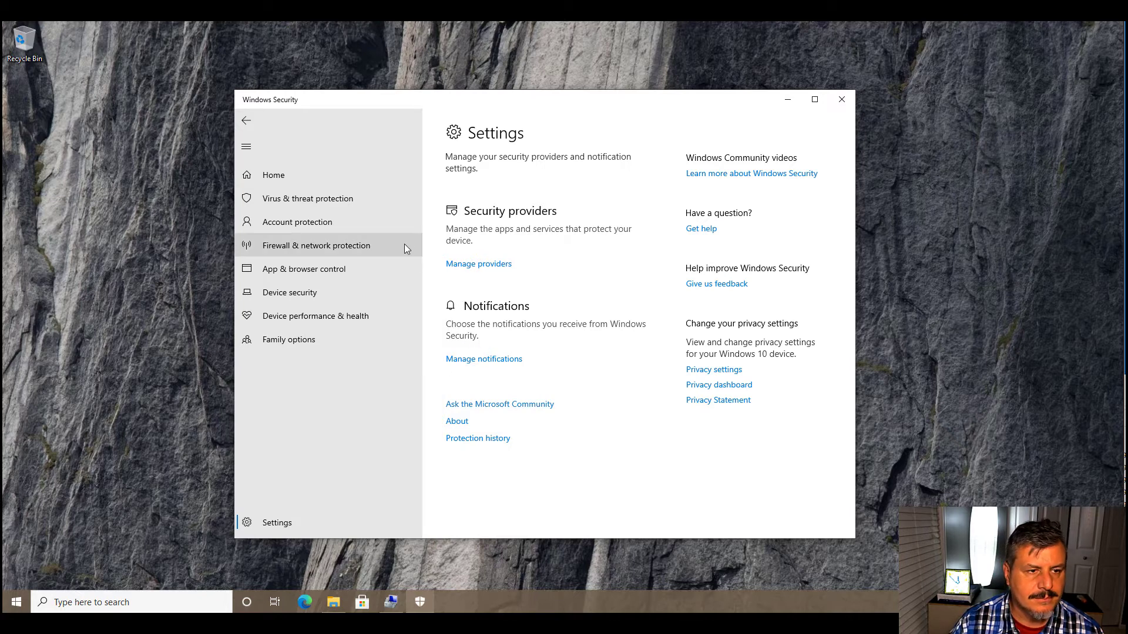
click(306, 245)
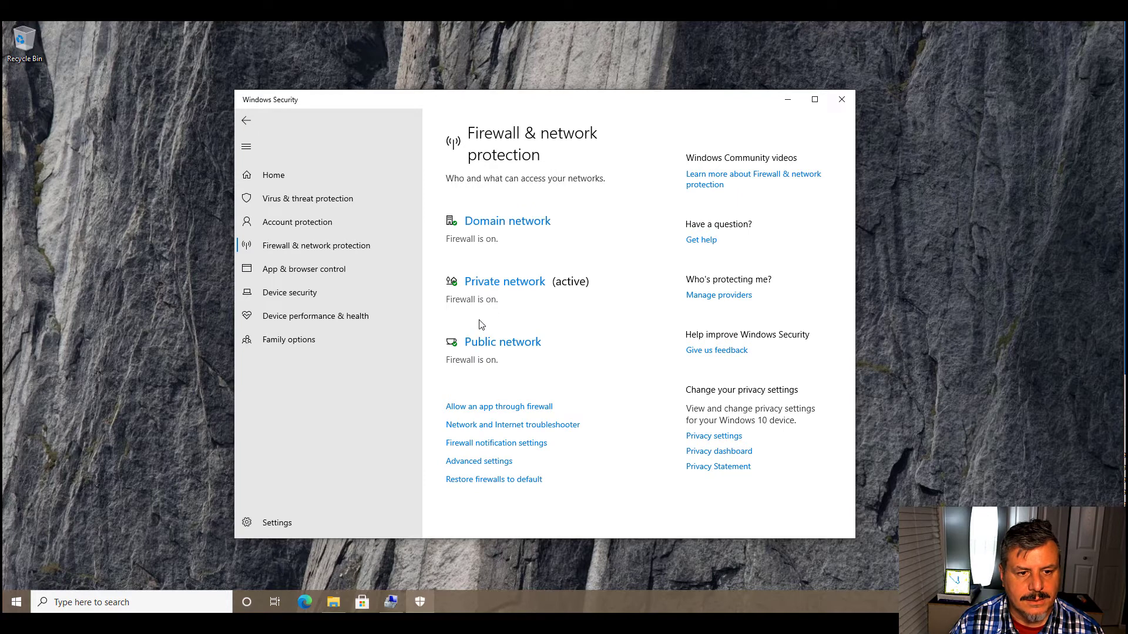
- Open the advanced firewall settings, bring their window to the front, and display the inbound rules
click(479, 461)
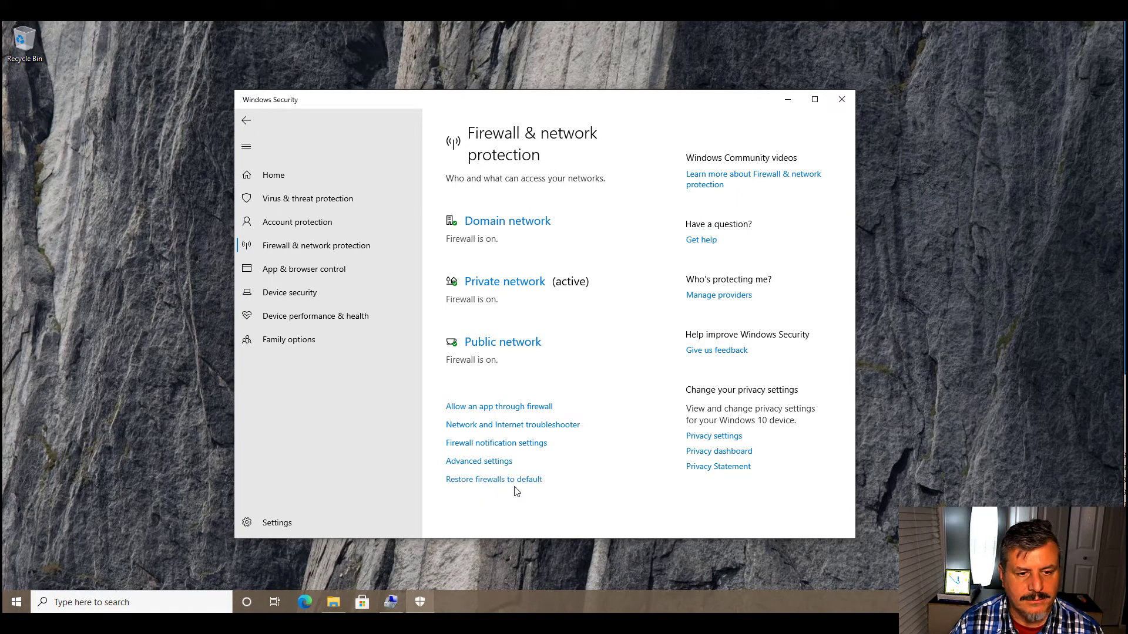
click(484, 463)
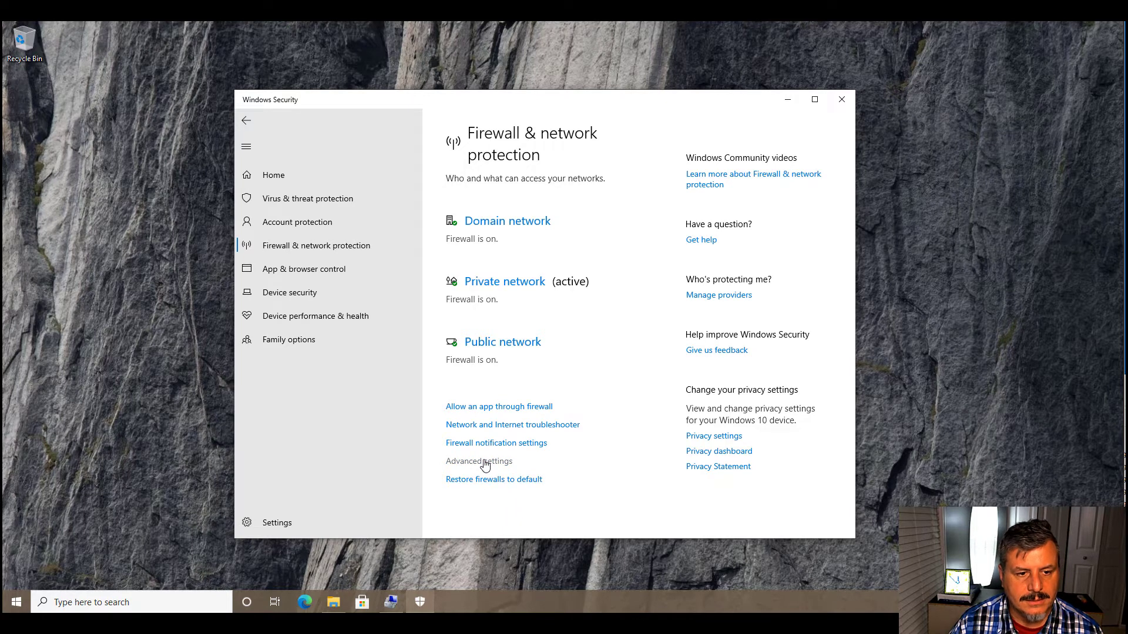
click(502, 387)
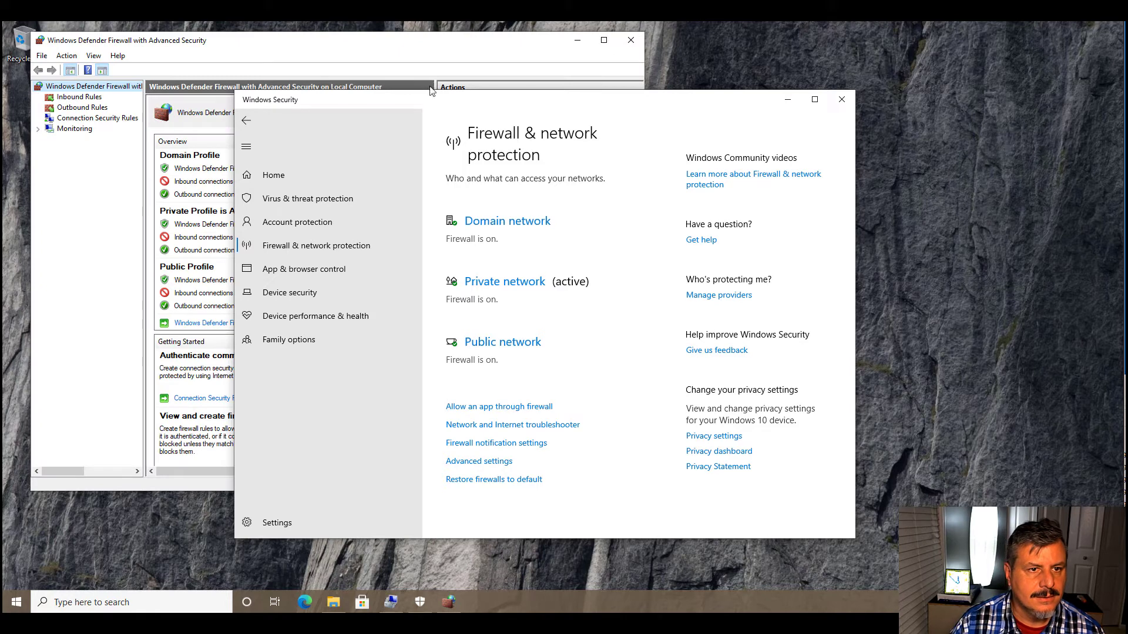
click(425, 48)
drag(425, 48, 609, 77)
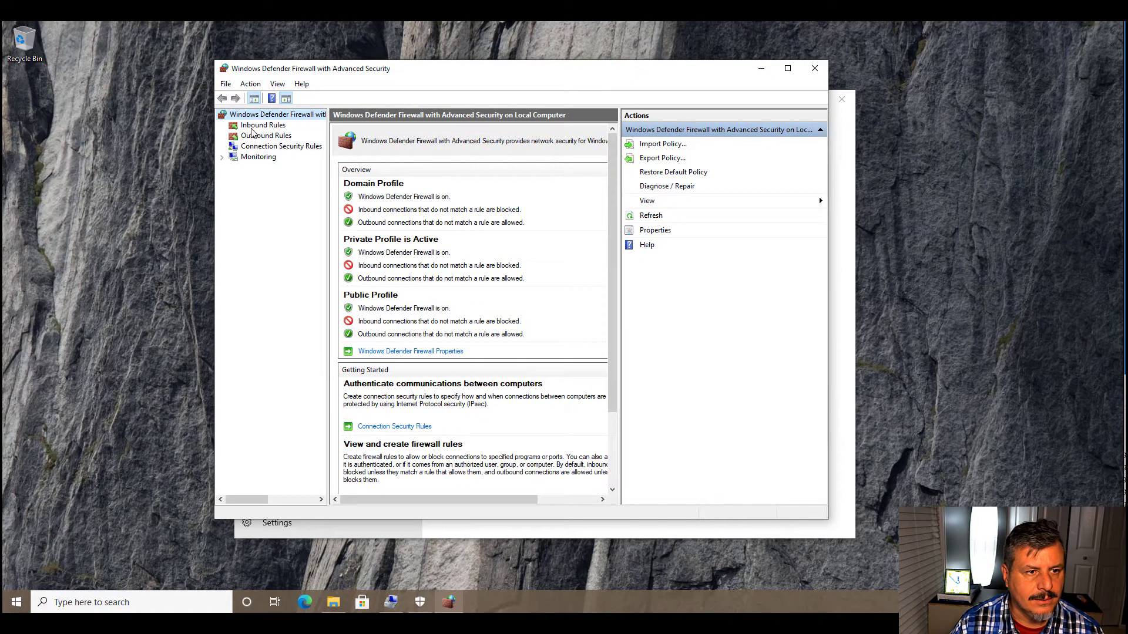
click(254, 127)
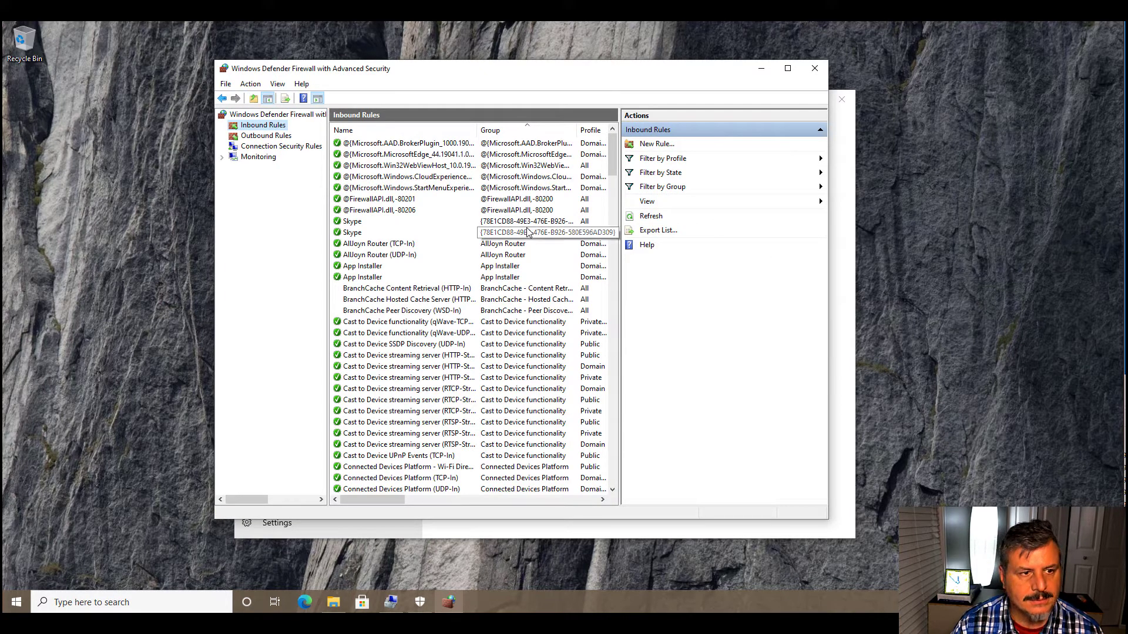
- View the outbound rules and the connection security rules in the advanced firewall settings
click(257, 138)
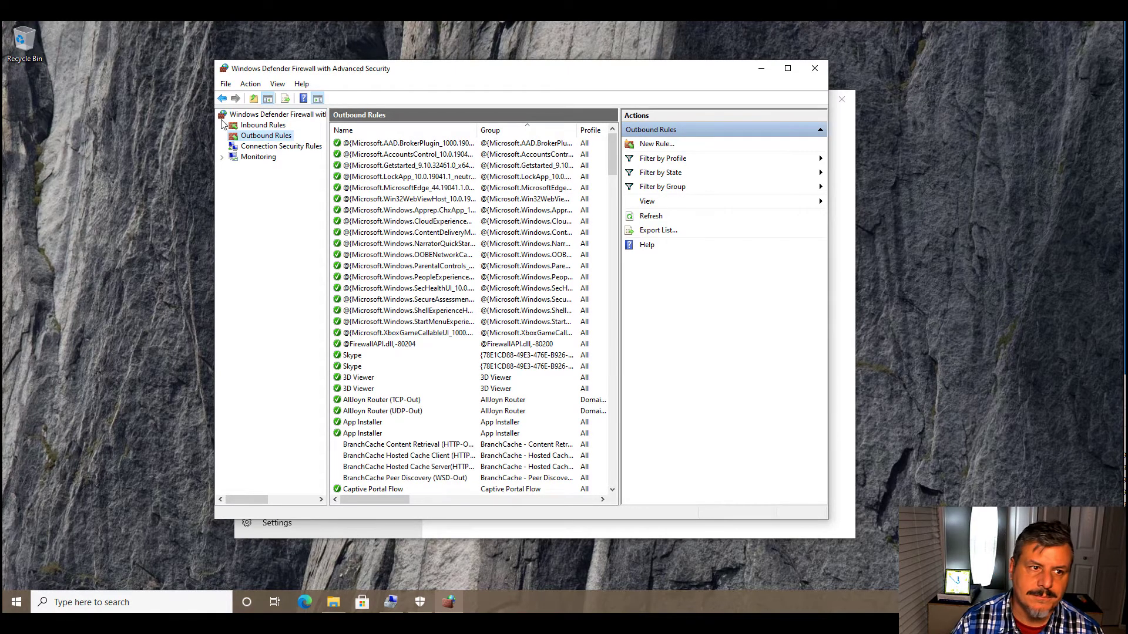
click(274, 147)
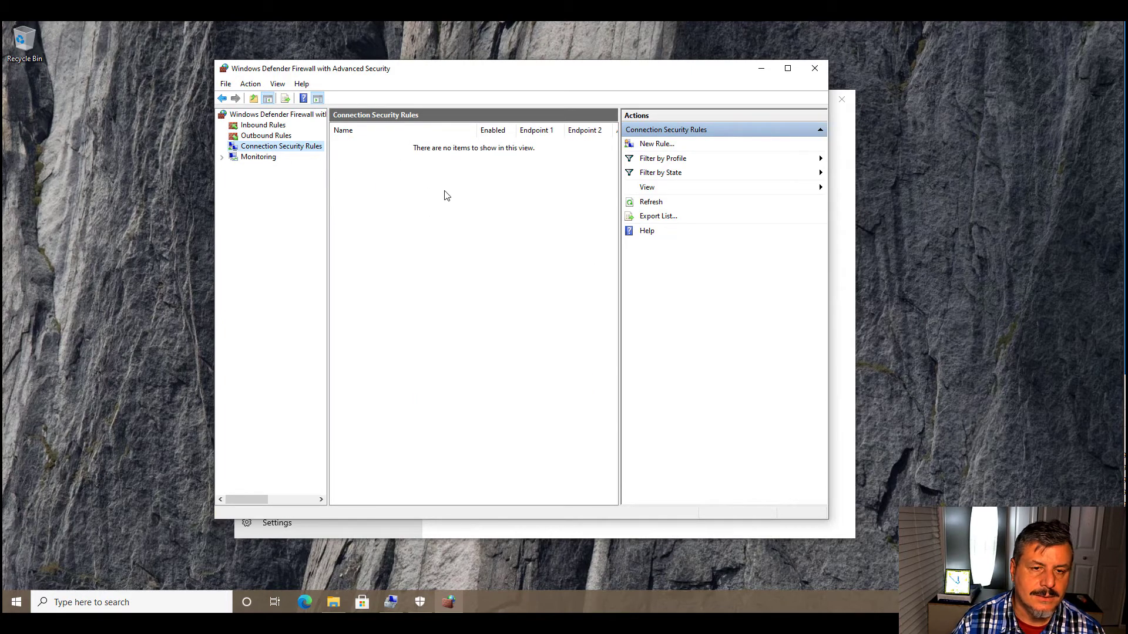
- Expand the Monitoring section and look through its list of firewall rules
click(223, 158)
click(258, 168)
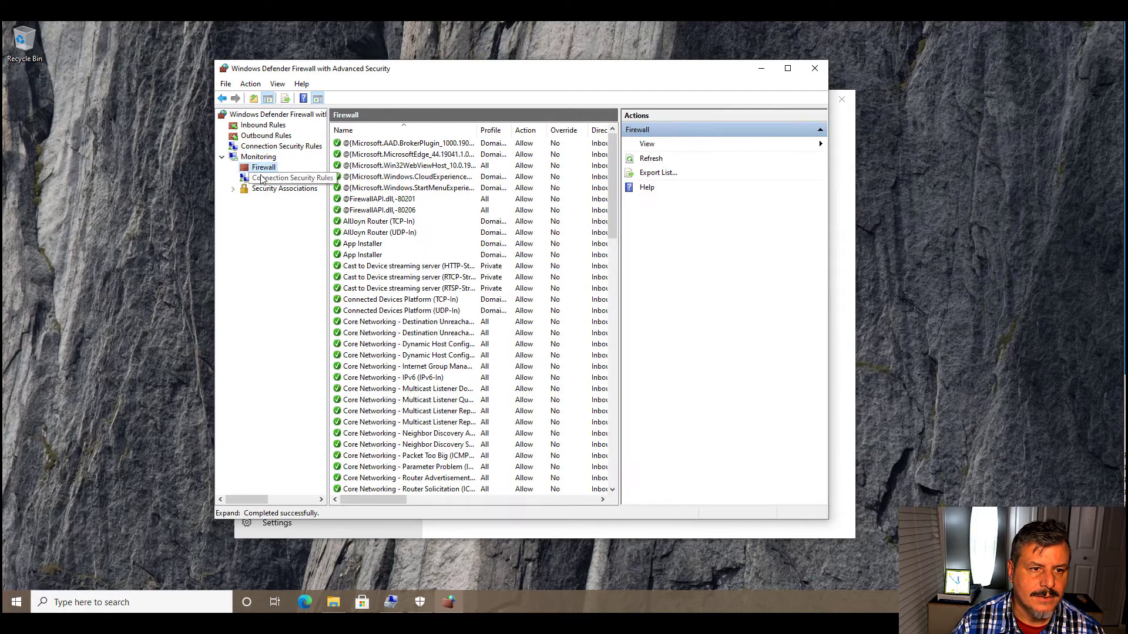
scroll(487, 271, down, 7)
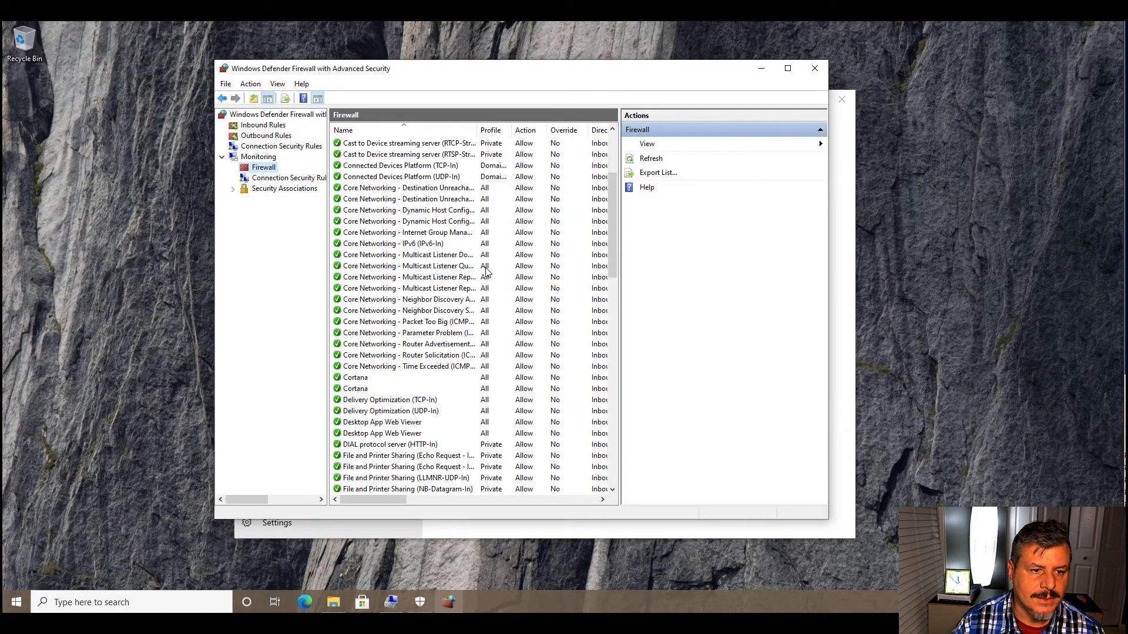
scroll(487, 270, down, 6)
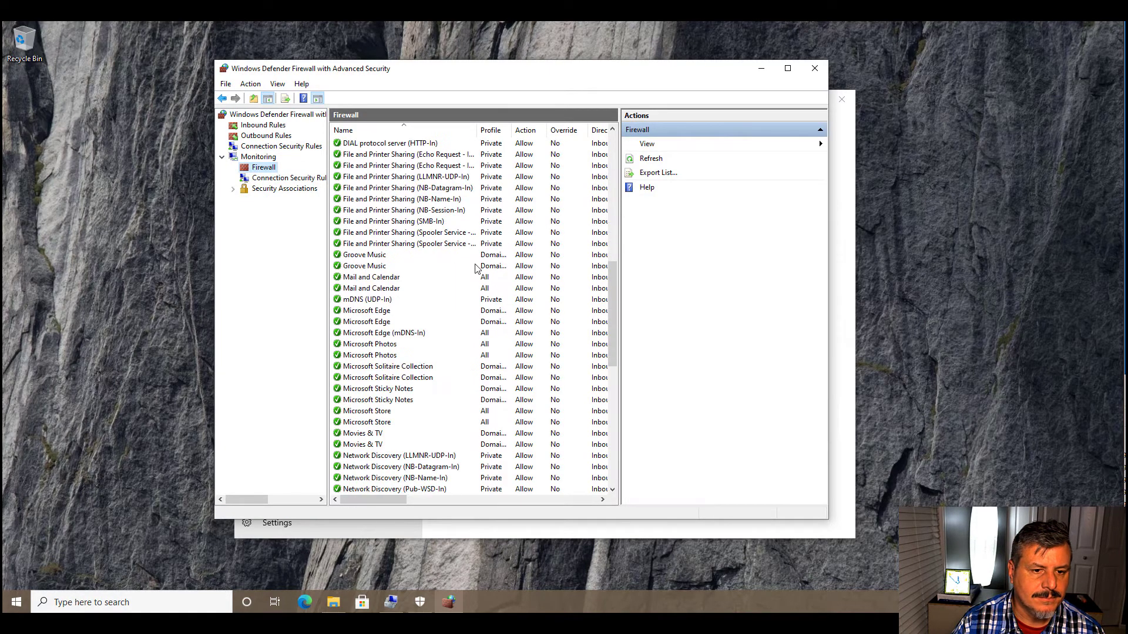
- View the monitored connection security rules and the Main Mode and Quick Mode security associations
click(281, 179)
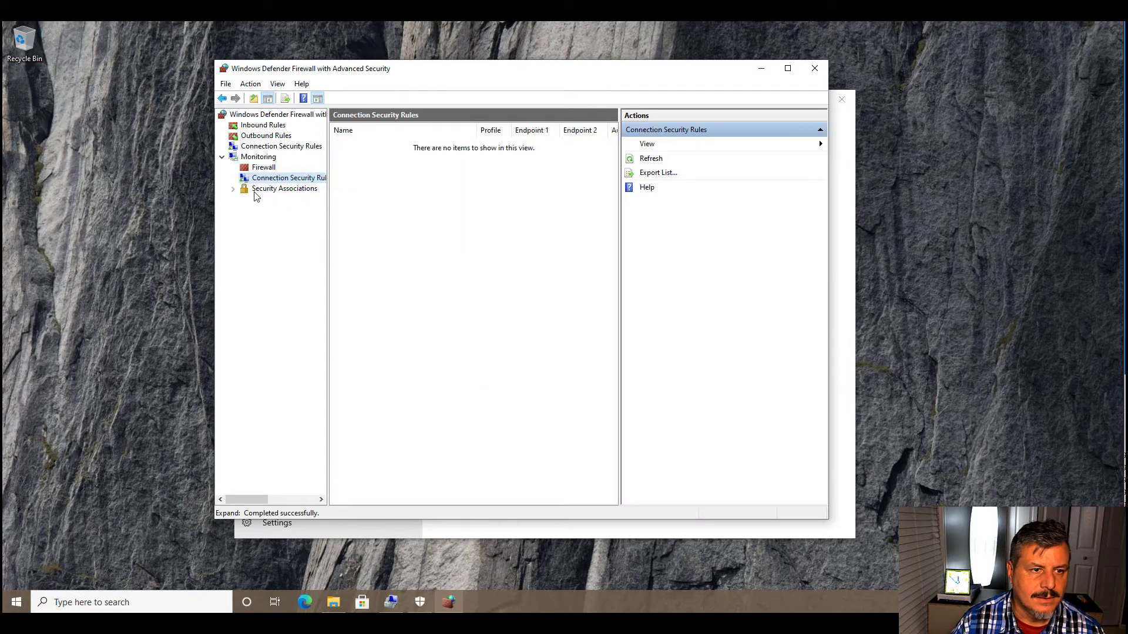
click(232, 189)
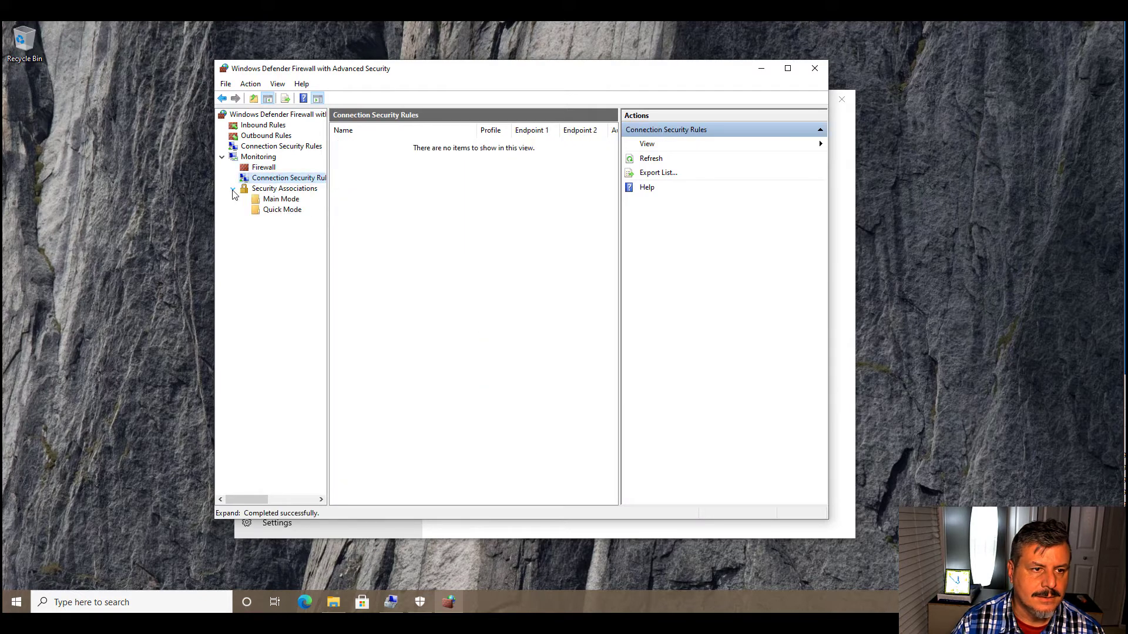
click(275, 201)
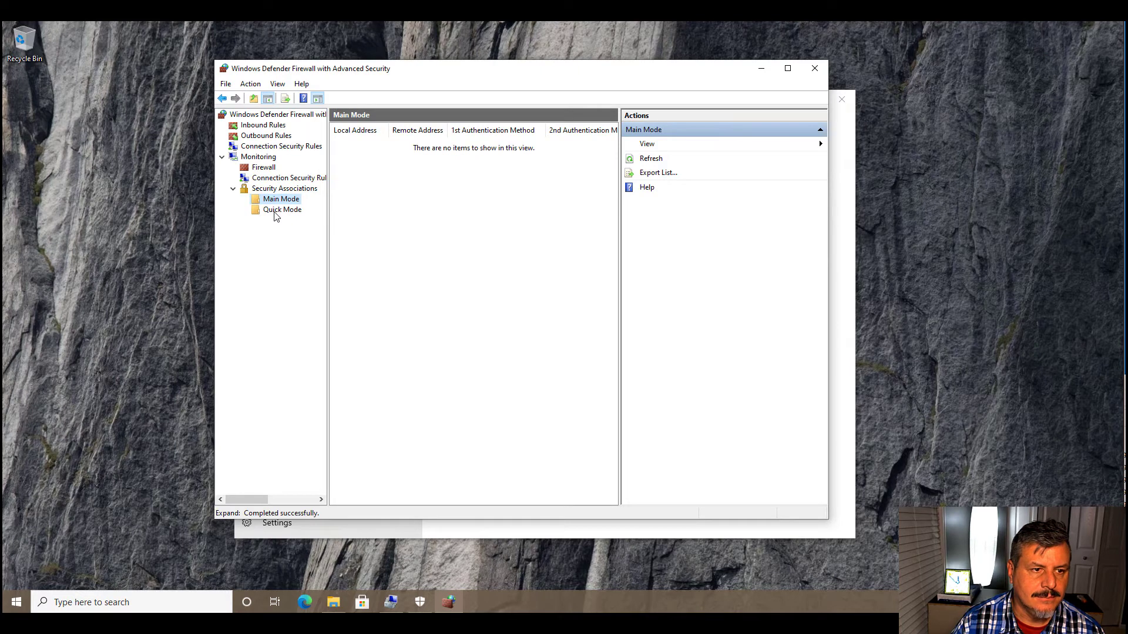
click(276, 210)
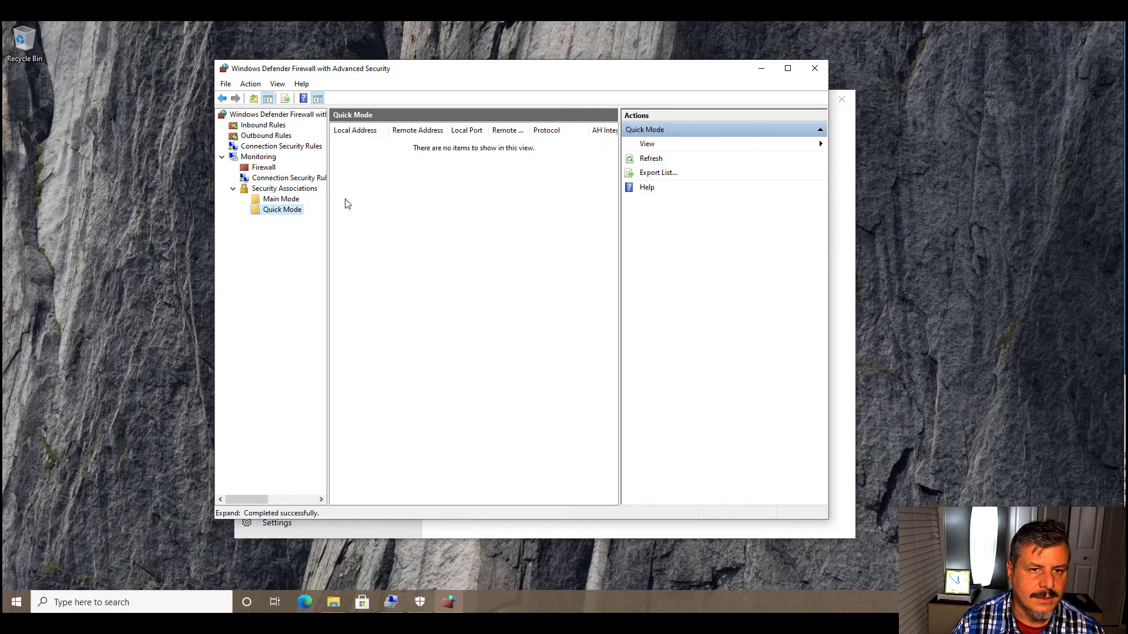
click(279, 180)
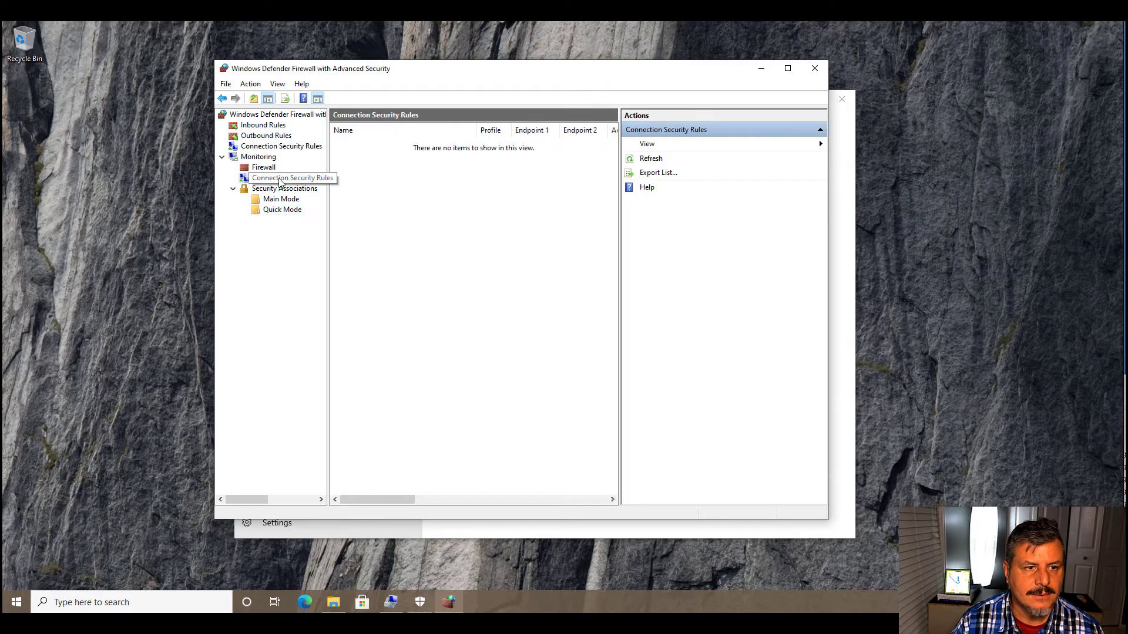
- Review the firewall overview of the domain, private and public profiles, and browse the inbound rules from there
click(259, 114)
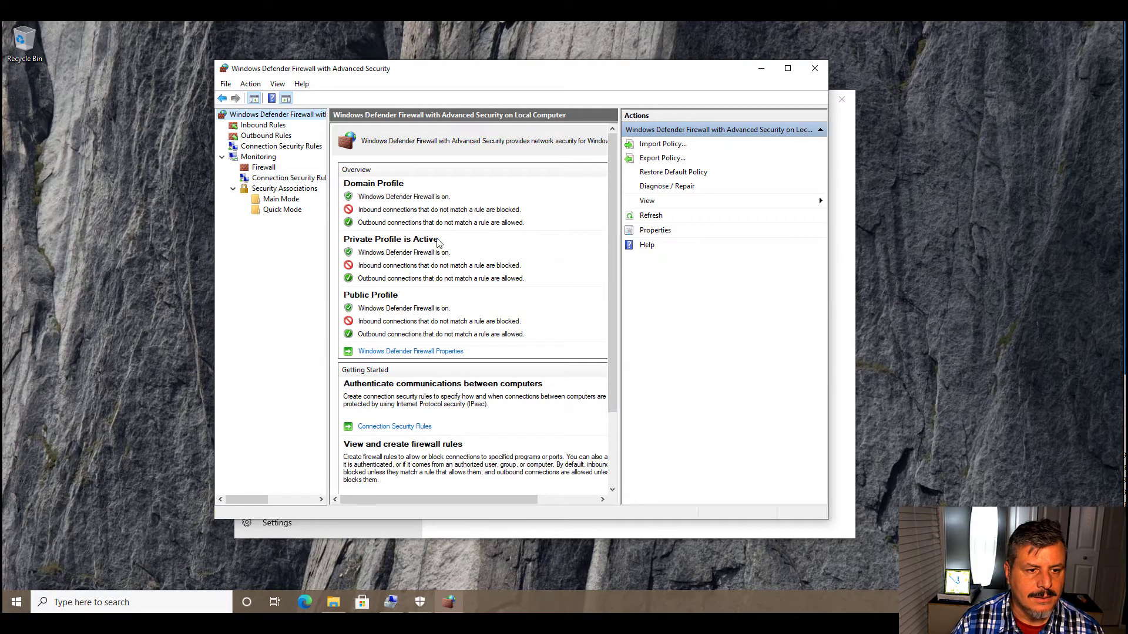
scroll(438, 244, down, 3)
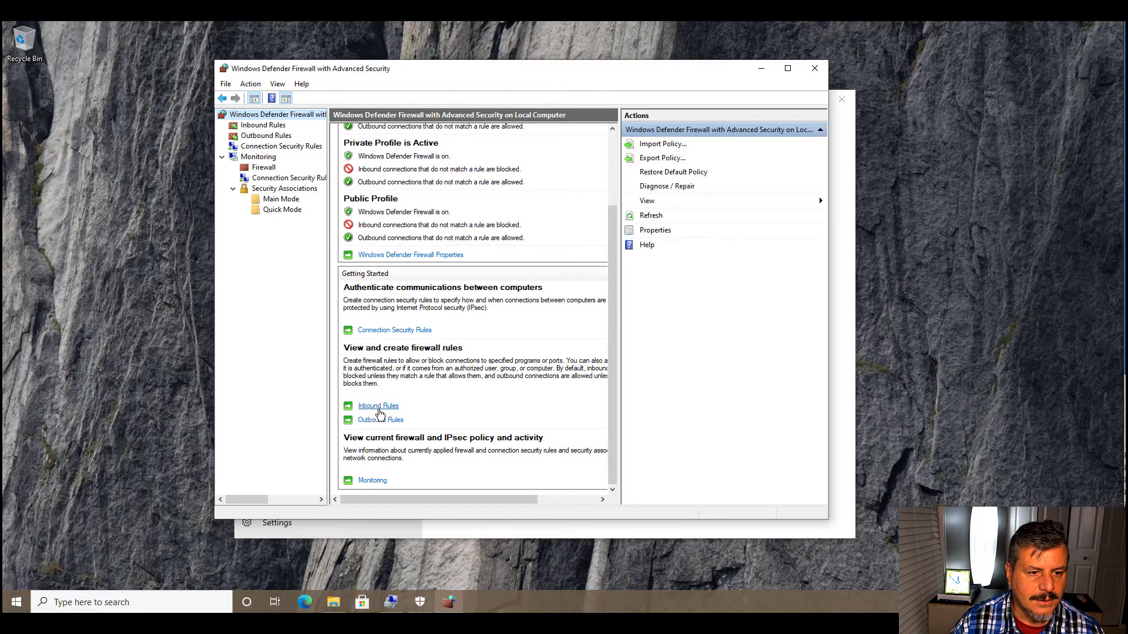
click(375, 406)
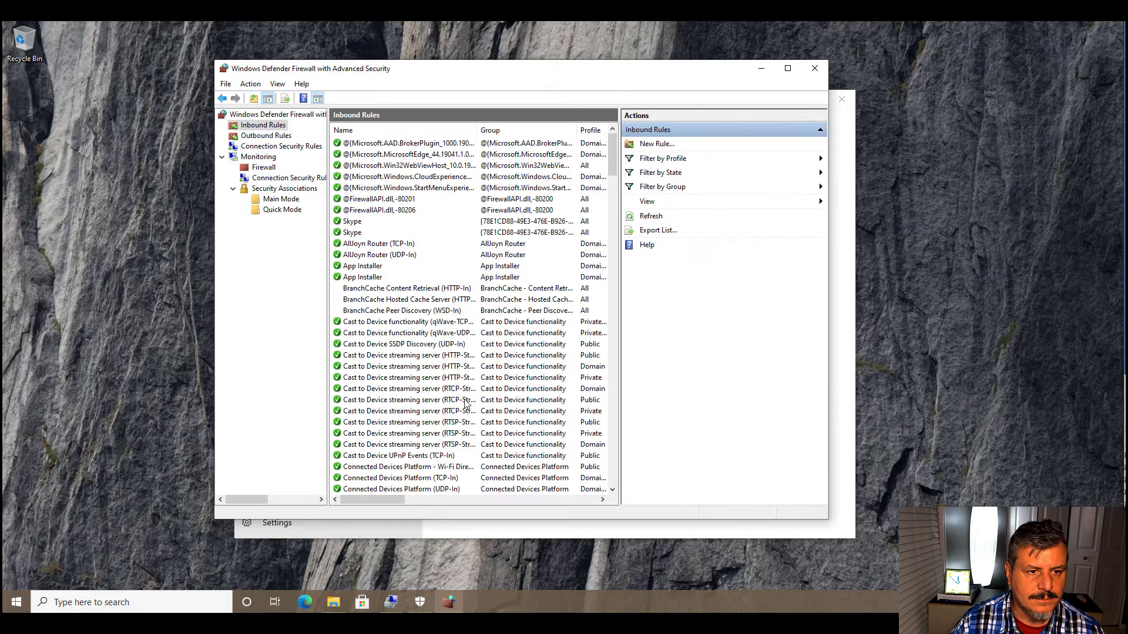
scroll(439, 332, down, 4)
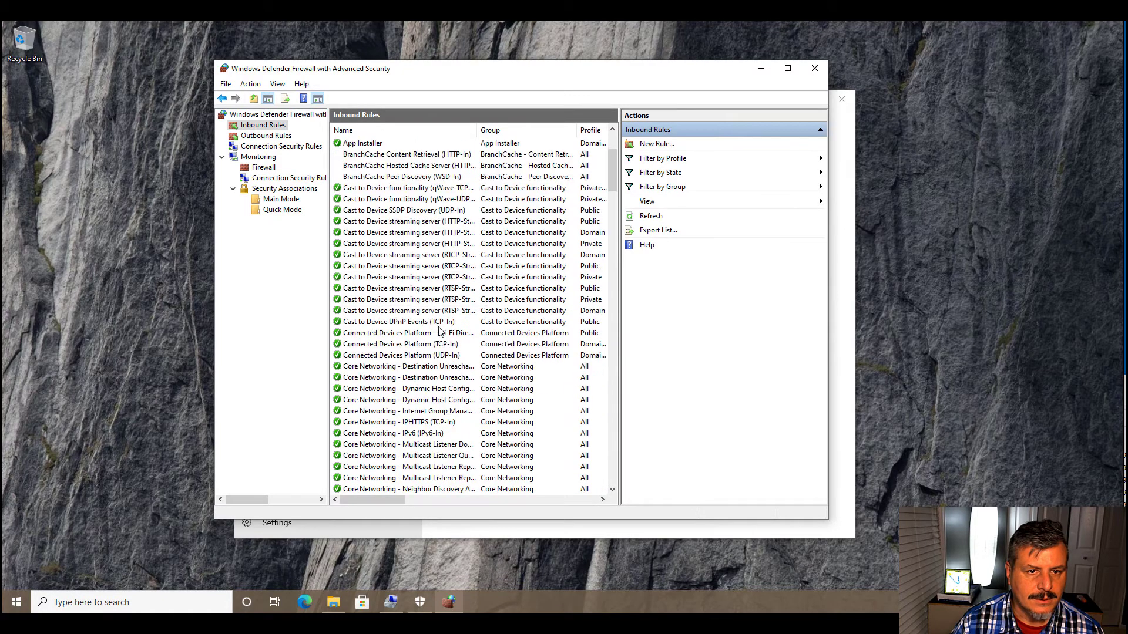
scroll(439, 332, down, 18)
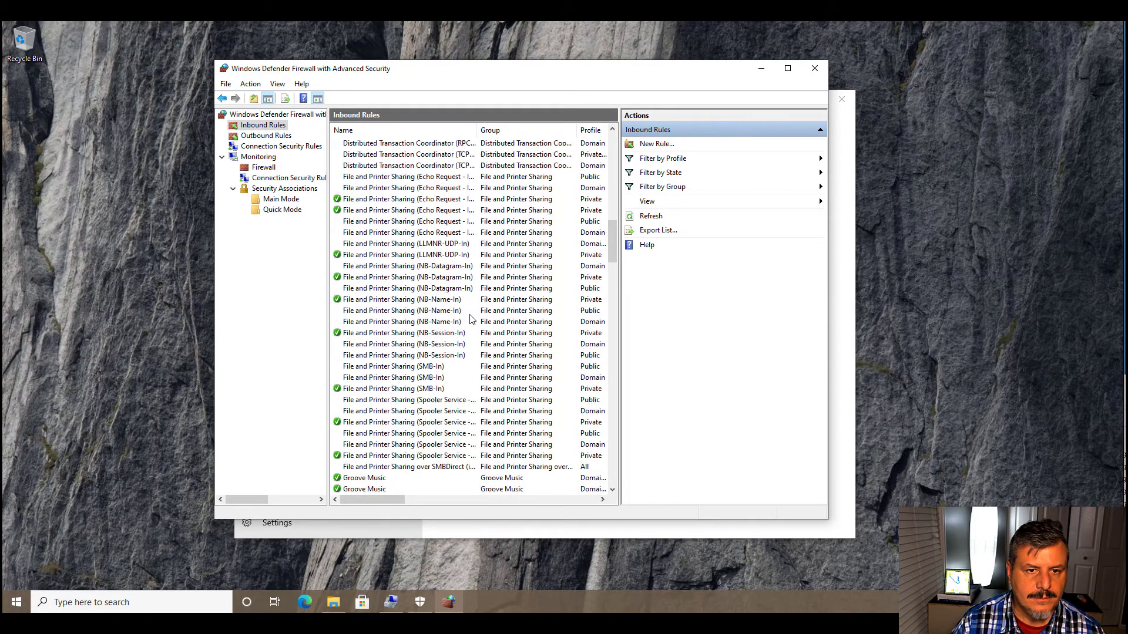
- Start a new inbound rule of the Port type and continue to its protocol and ports settings
click(657, 144)
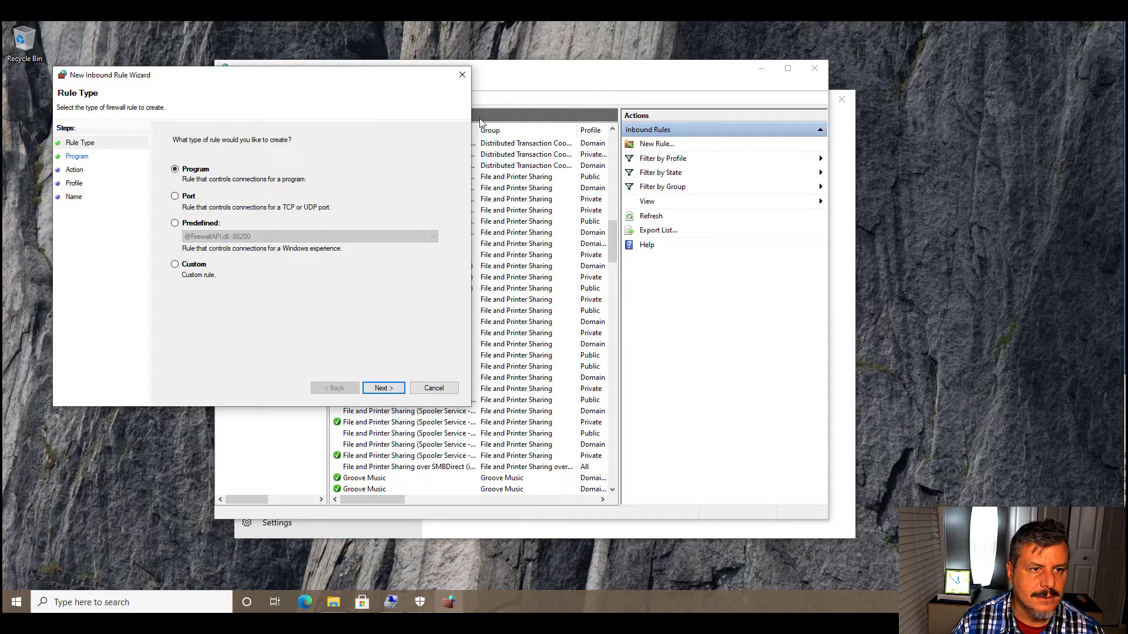
drag(290, 80, 578, 137)
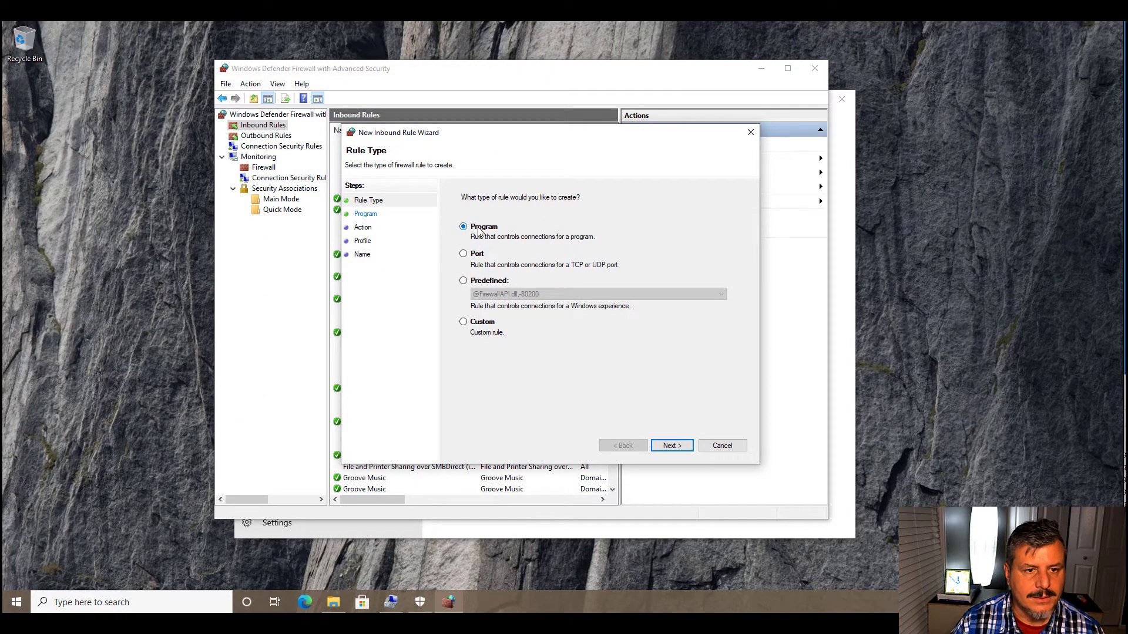
click(464, 255)
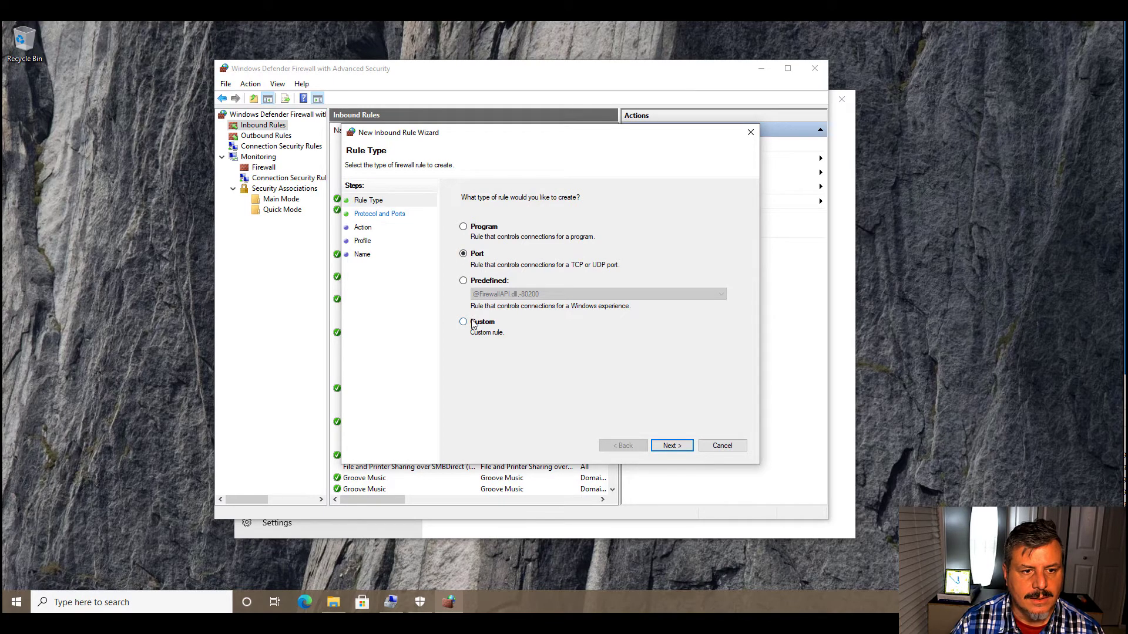
click(675, 446)
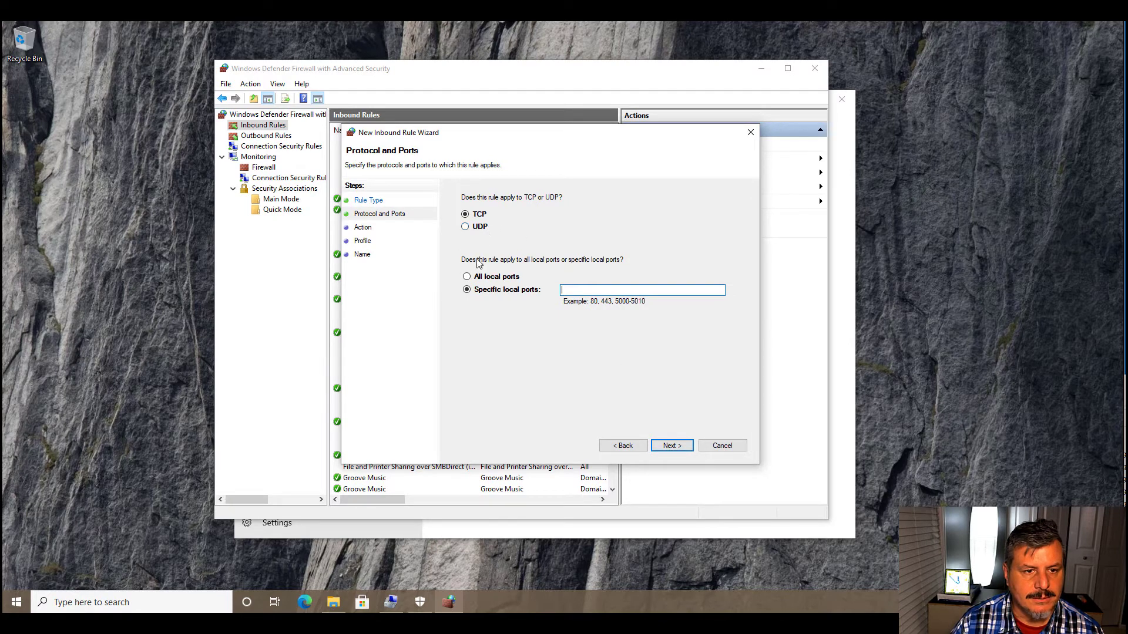
- Apply the new inbound rule to TCP on the specific local port 8080
click(466, 276)
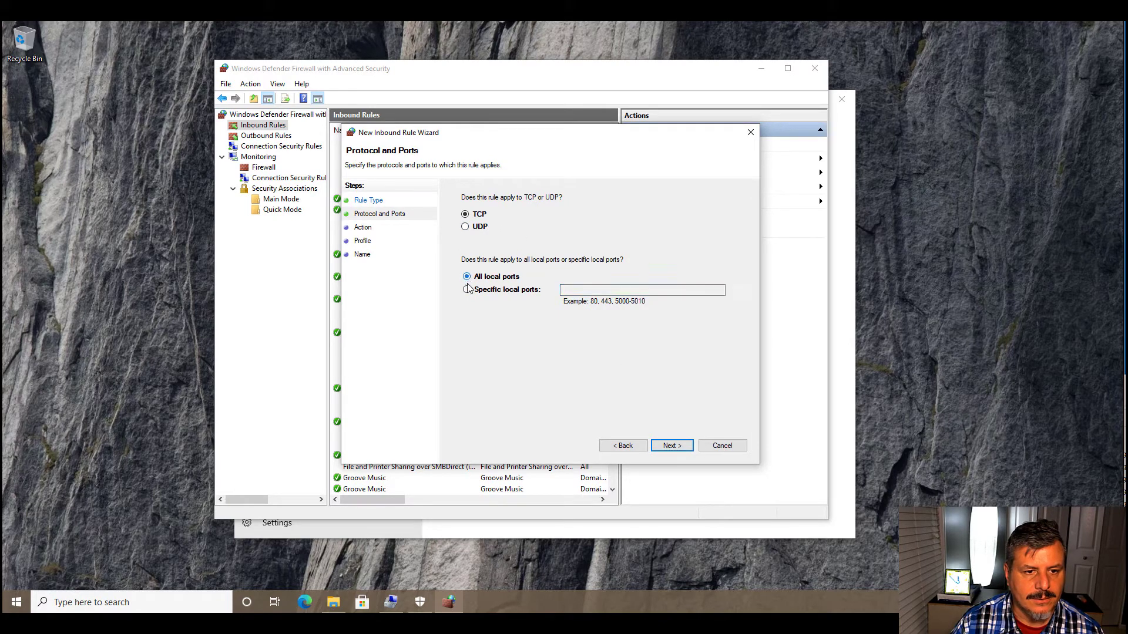
click(467, 290)
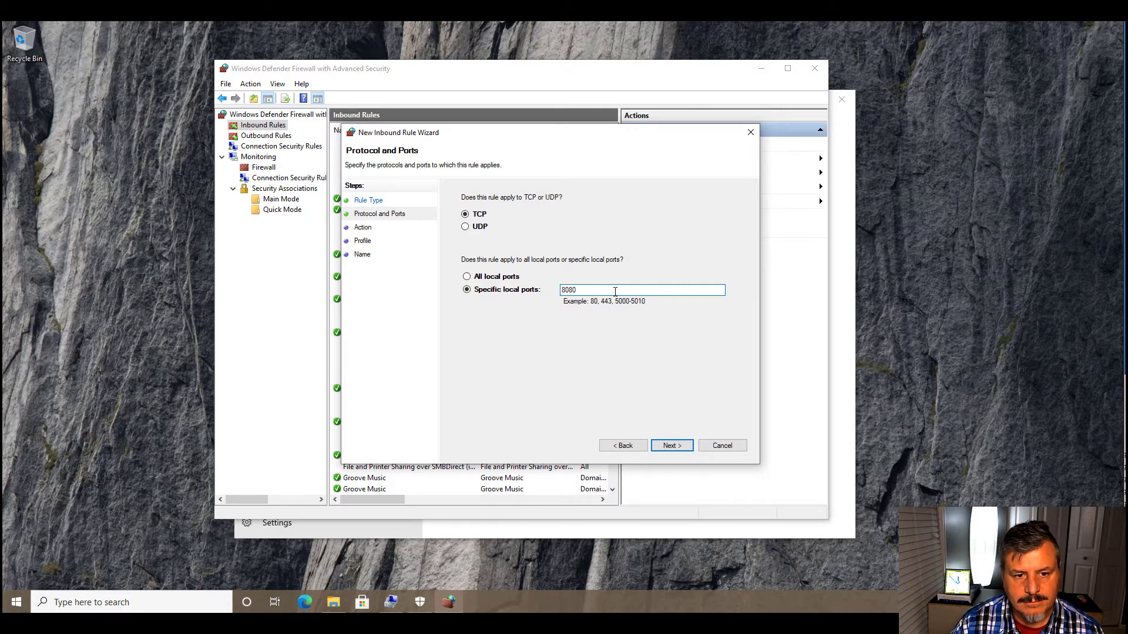
click(678, 447)
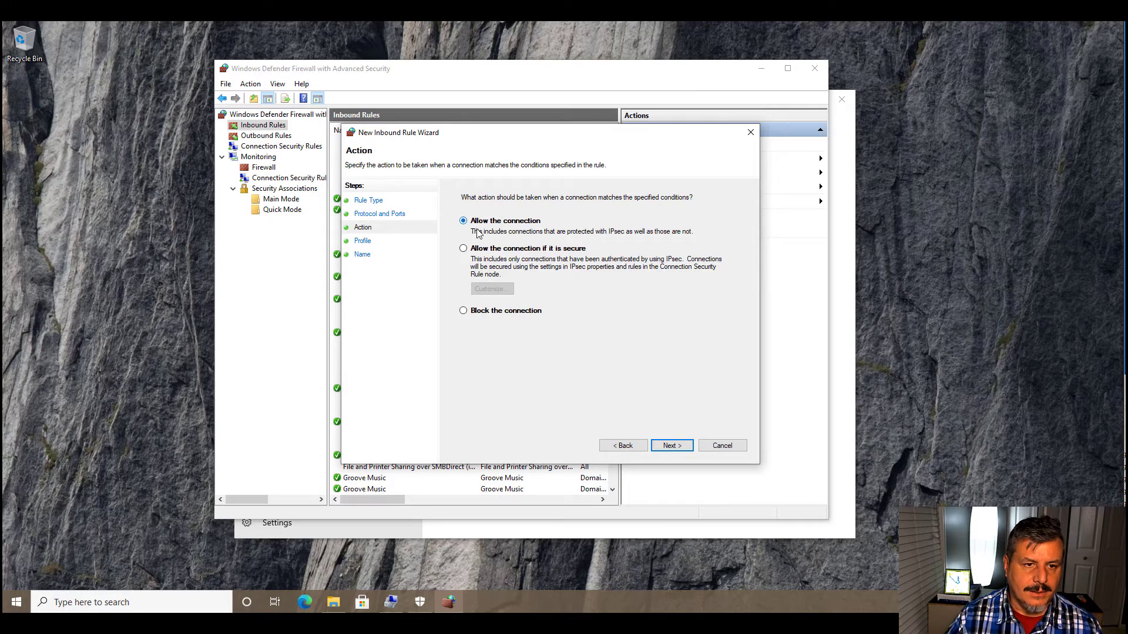
- Allow the connection on the Domain, Private and Public profiles, and create the rule with the name "8080 rule"
click(671, 447)
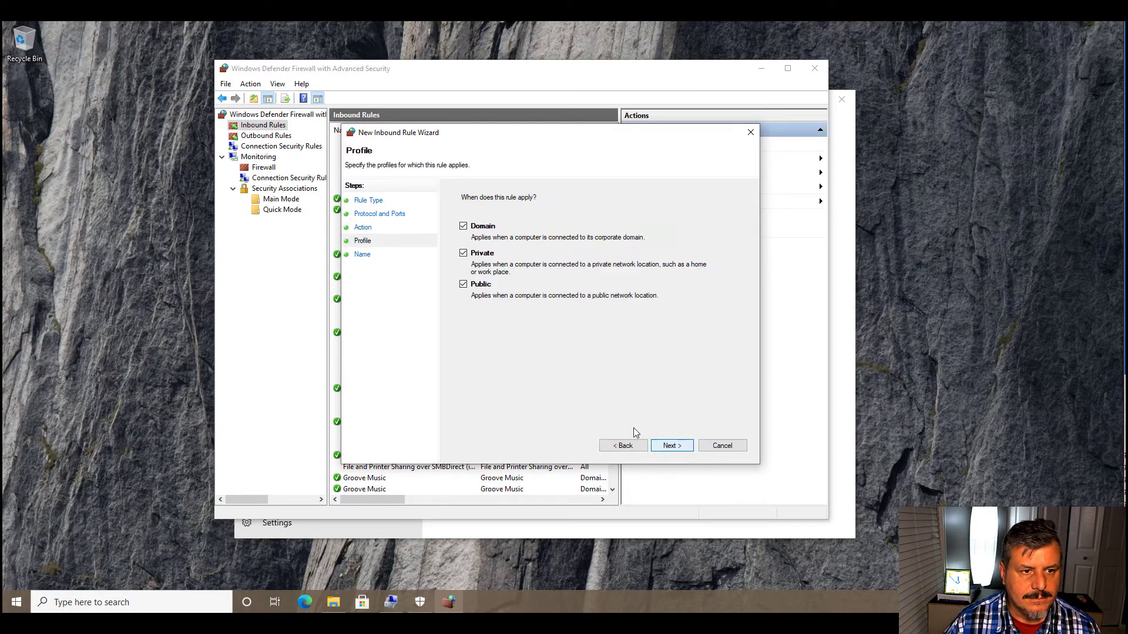
click(463, 227)
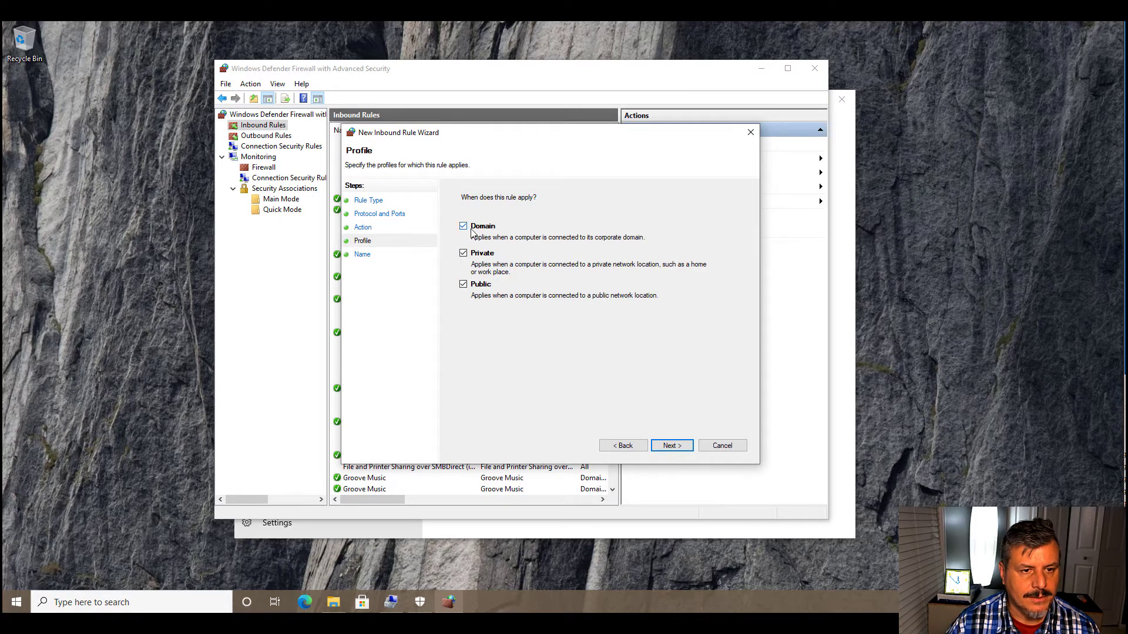
click(674, 449)
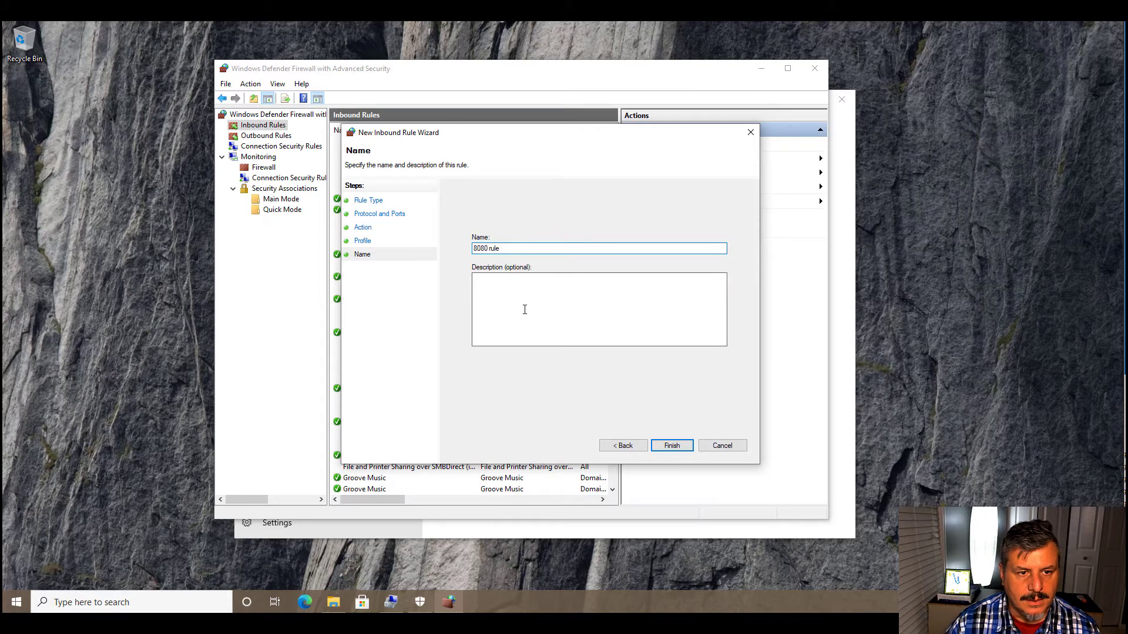
click(672, 446)
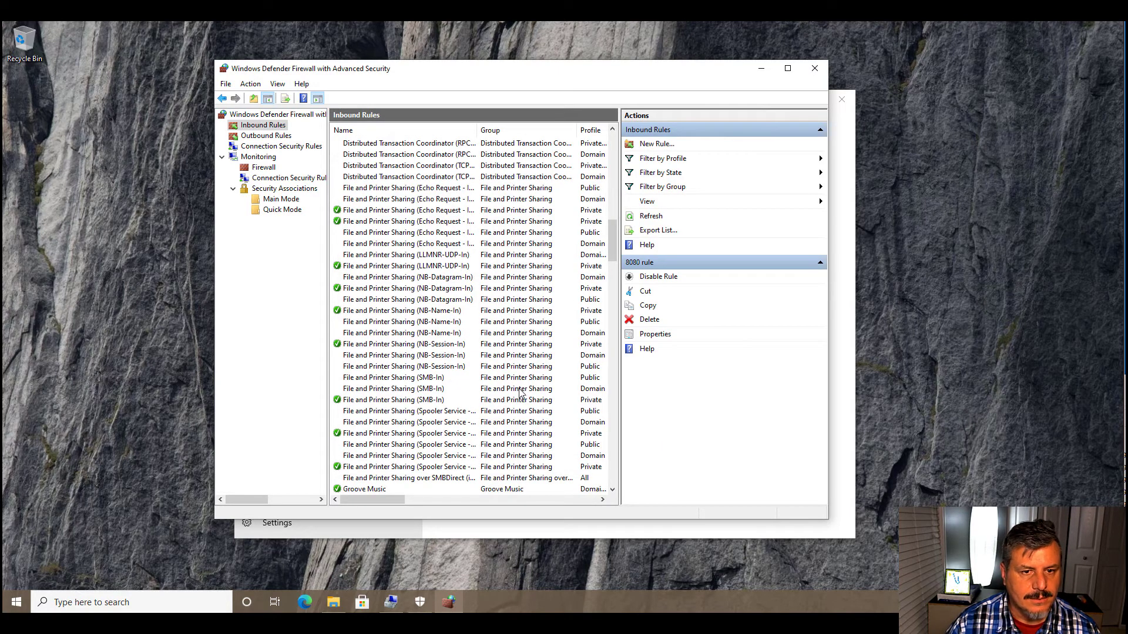
- Look through the inbound rules to see which are enabled and which profiles they cover, and close the advanced firewall window
scroll(504, 392, down, 13)
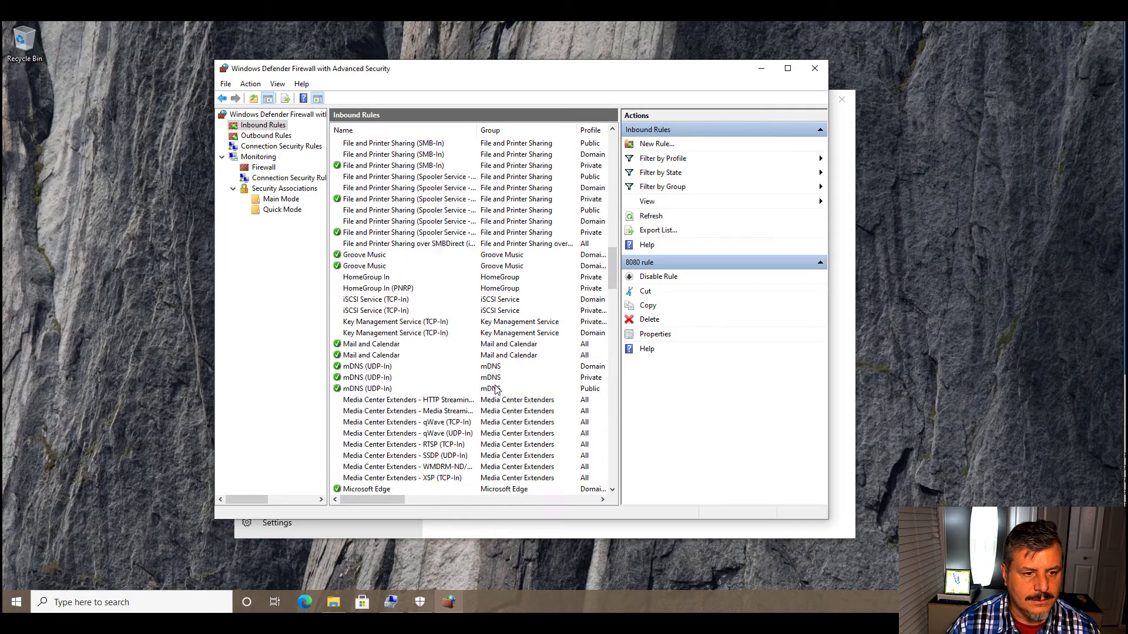
scroll(496, 391, down, 20)
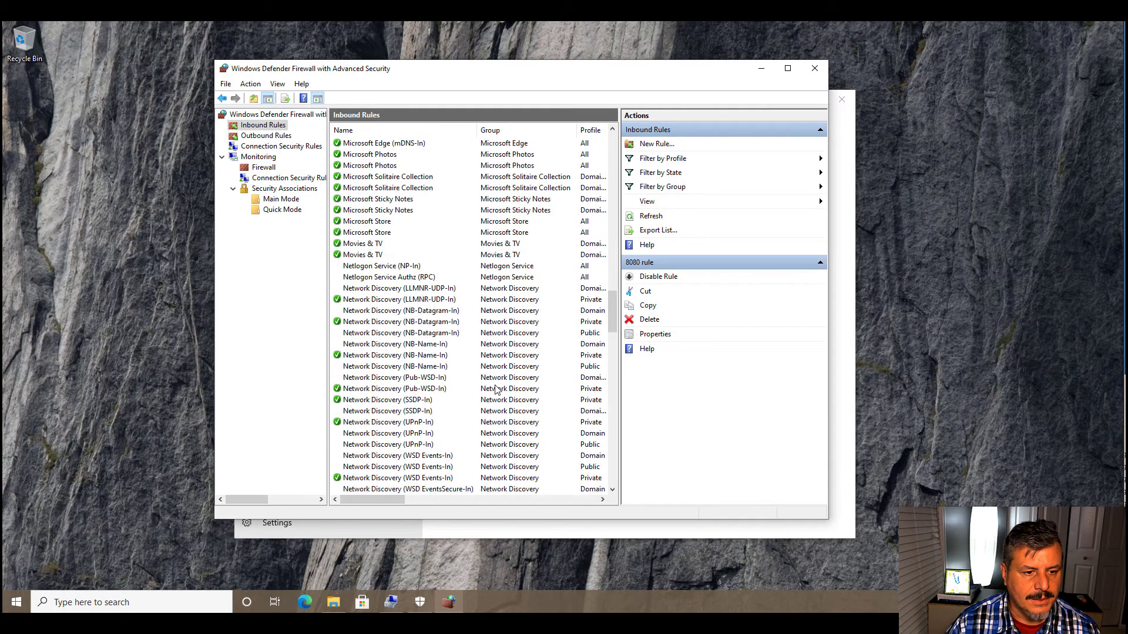
scroll(495, 391, down, 13)
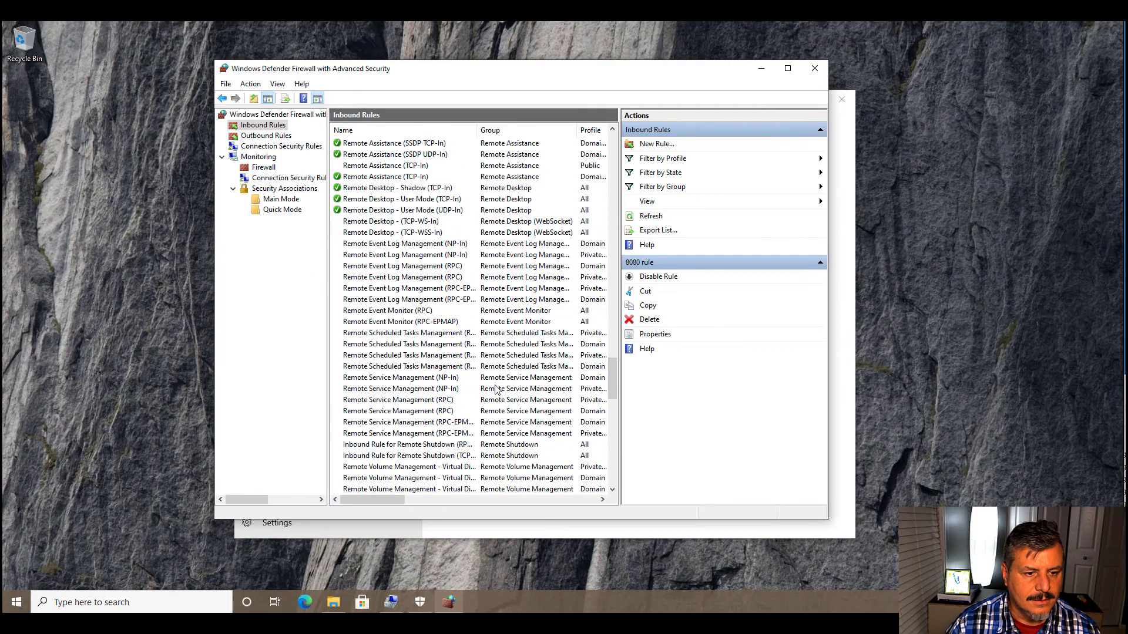
scroll(496, 389, down, 1)
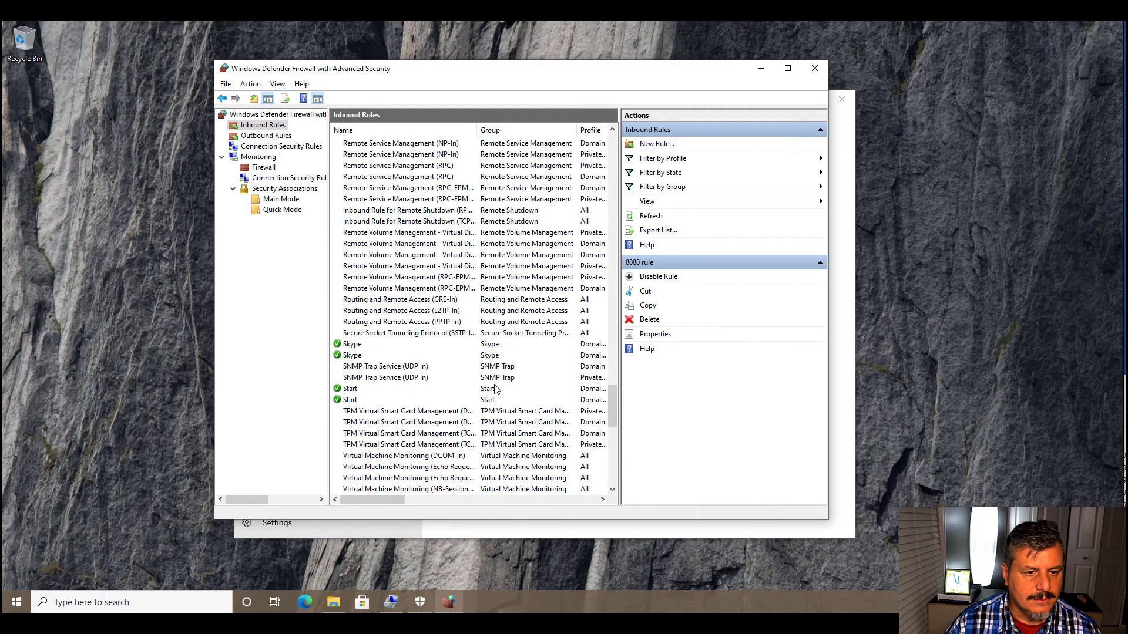
scroll(495, 389, down, 5)
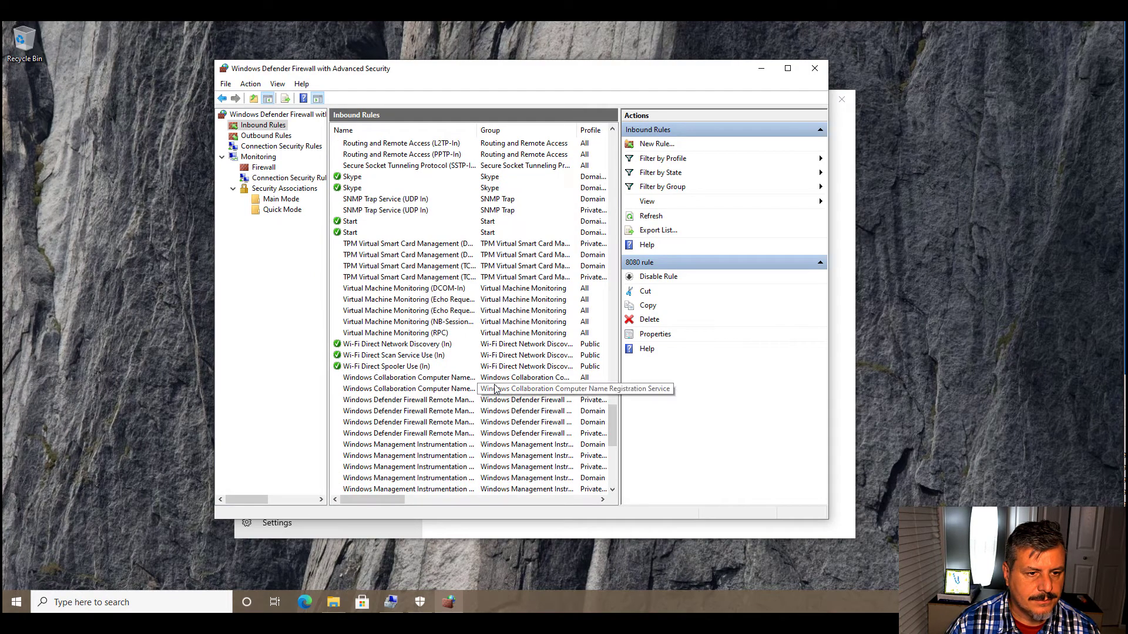
scroll(495, 390, down, 3)
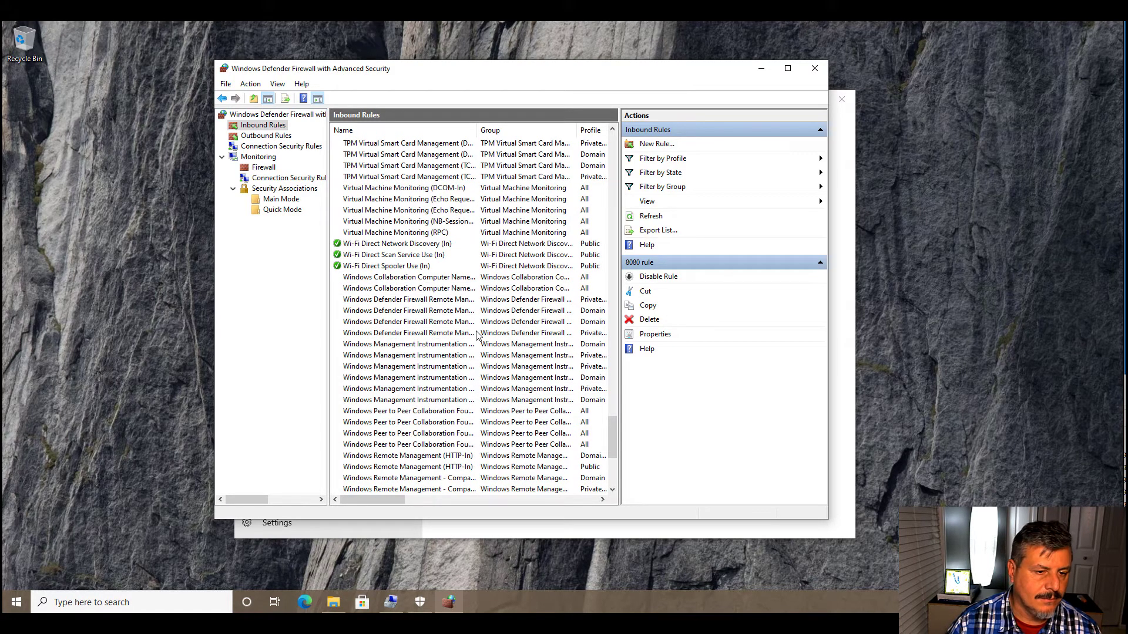
scroll(475, 332, up, 7)
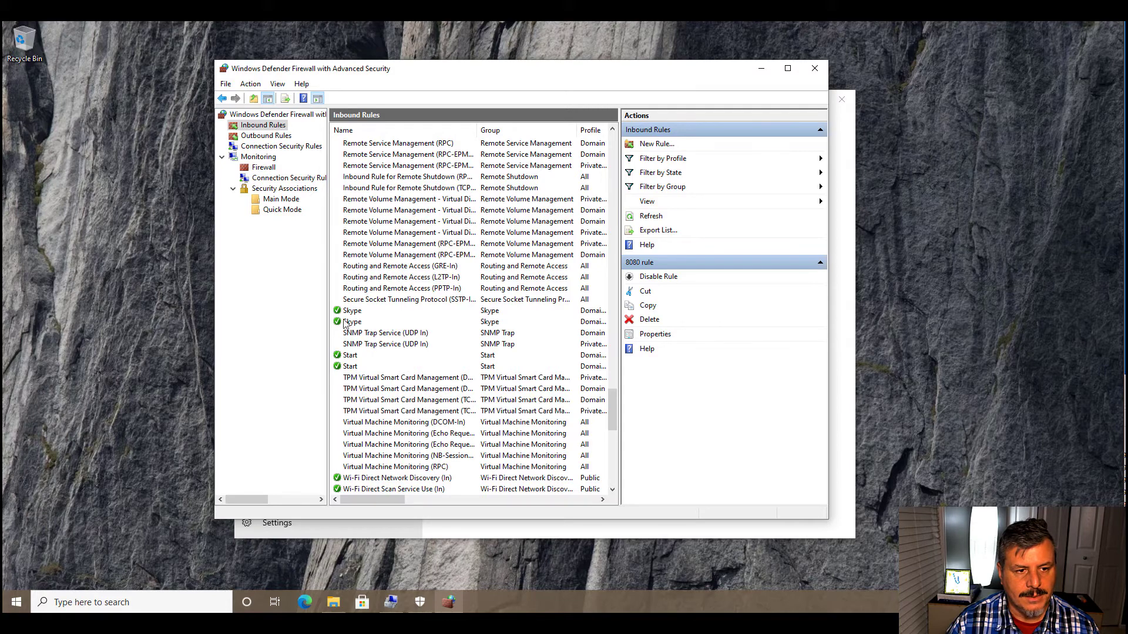
scroll(393, 318, up, 11)
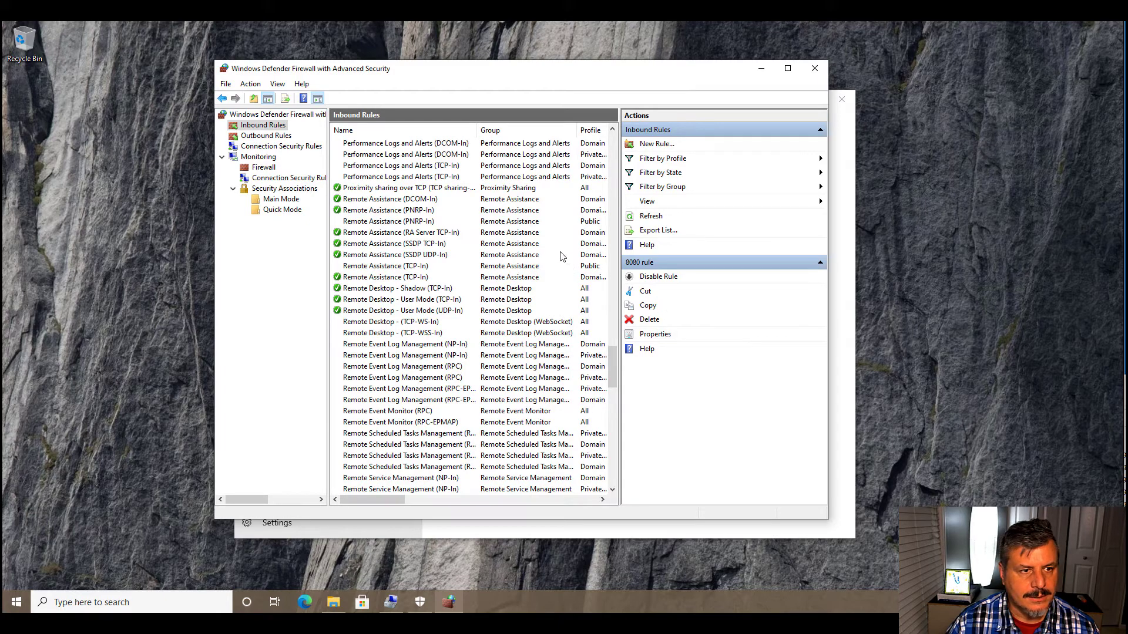
scroll(394, 218, up, 8)
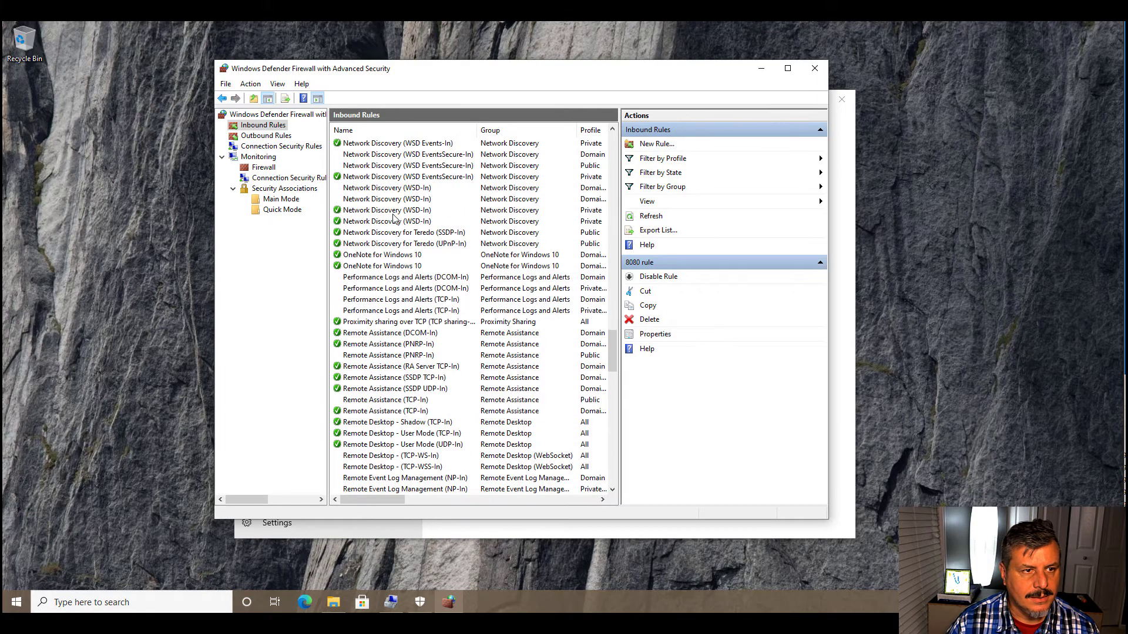
scroll(394, 219, up, 6)
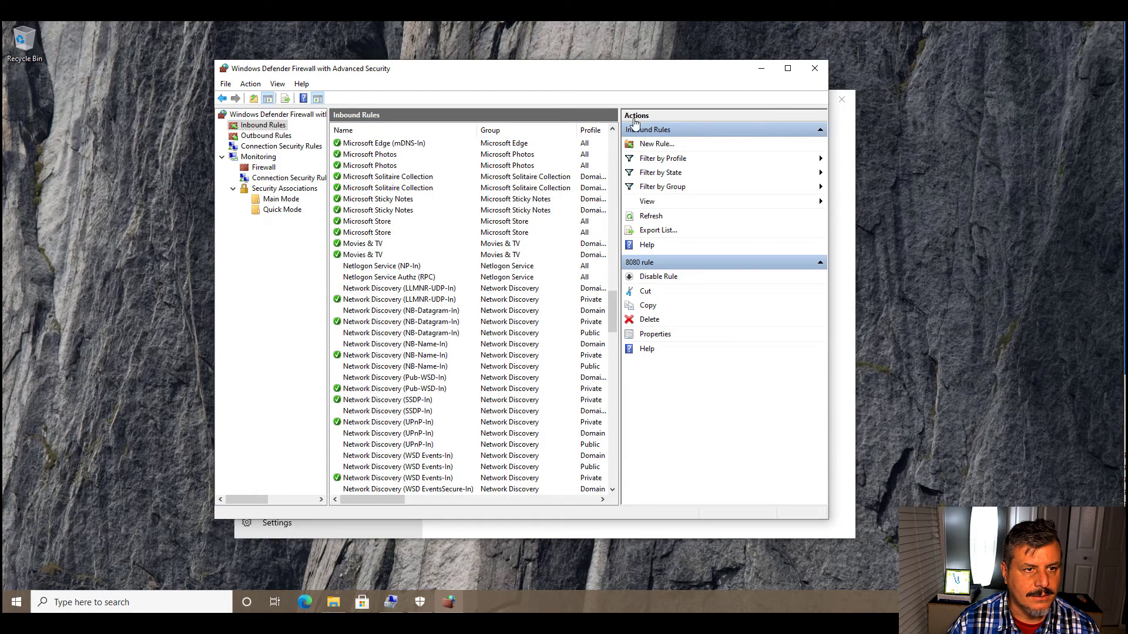
click(815, 68)
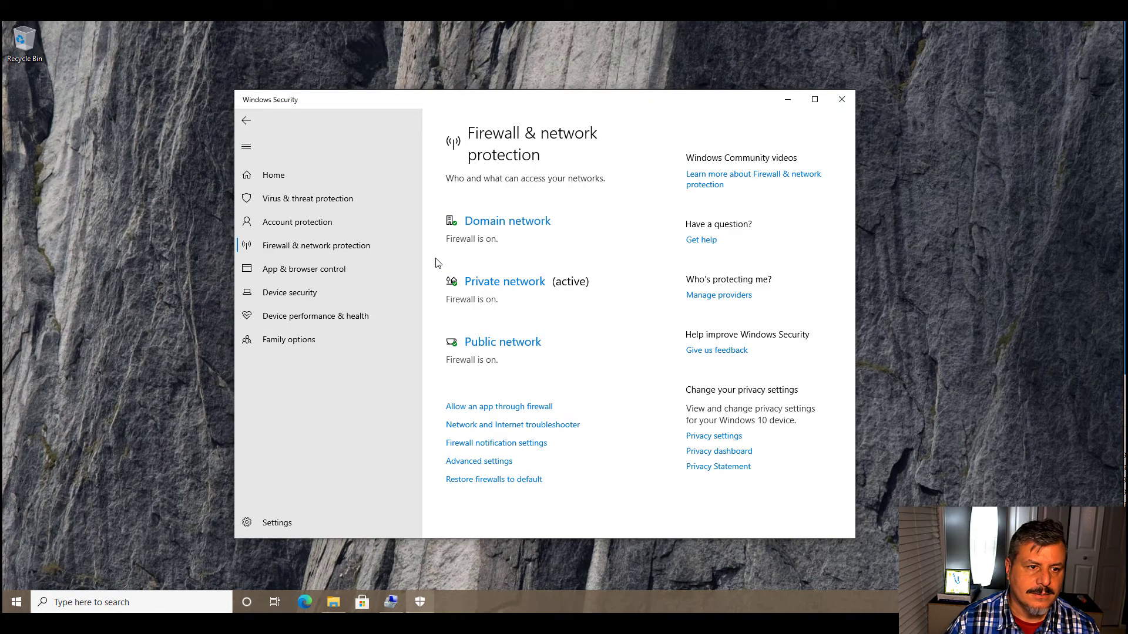
- Turn on reputation-based protection under App & browser control and review its SmartScreen and potentially unwanted app blocking settings
click(333, 271)
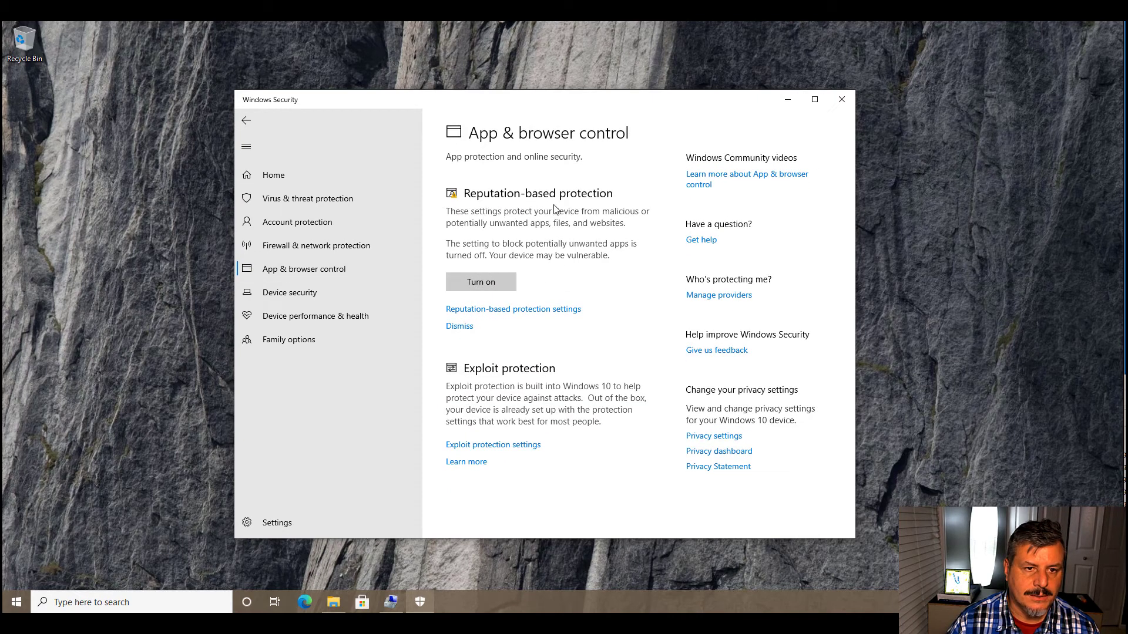
click(470, 286)
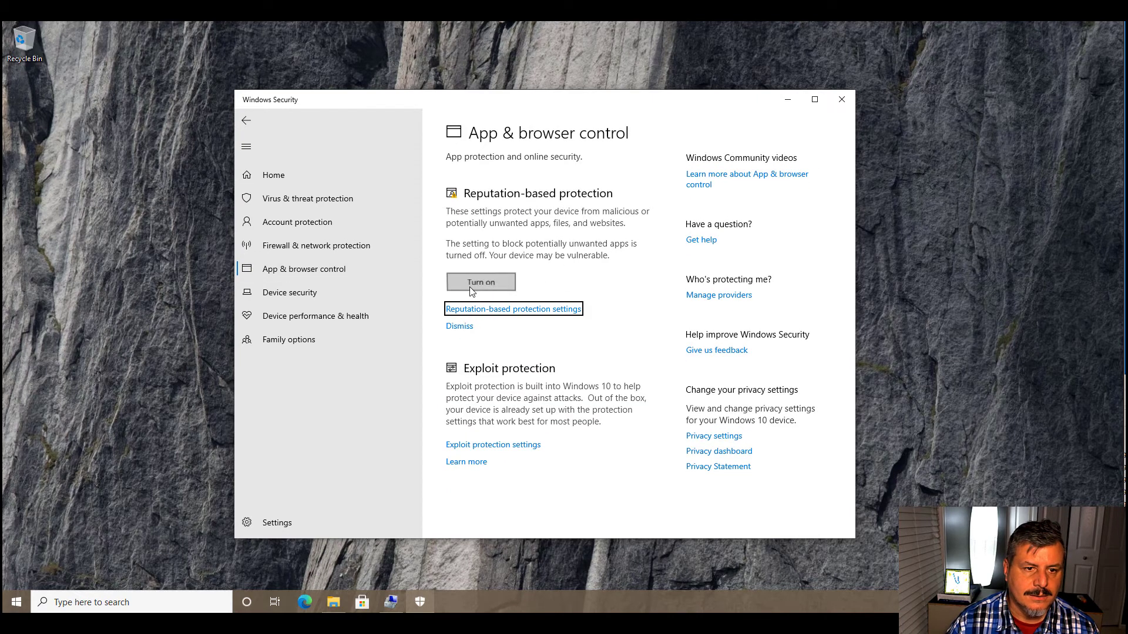
click(506, 385)
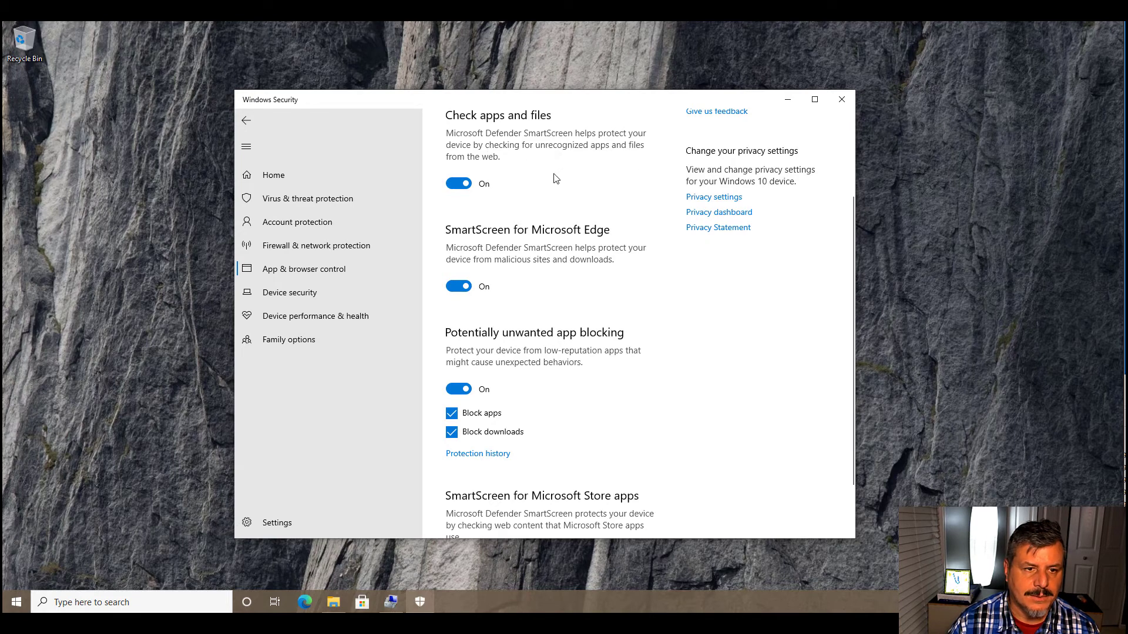
scroll(556, 178, down, 2)
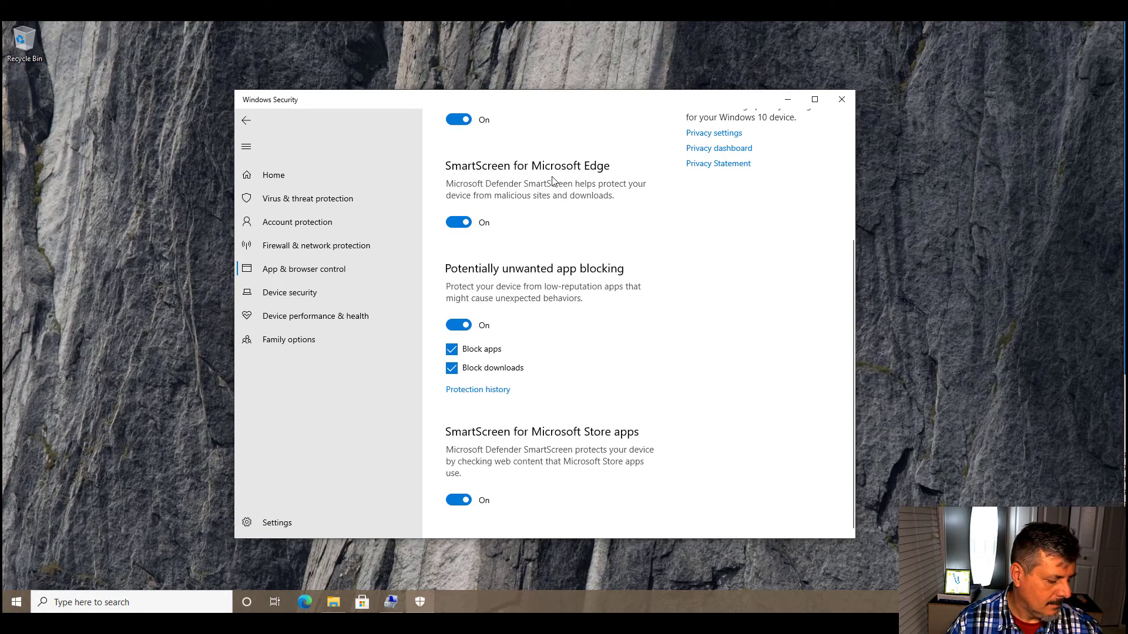
scroll(548, 248, down, 1)
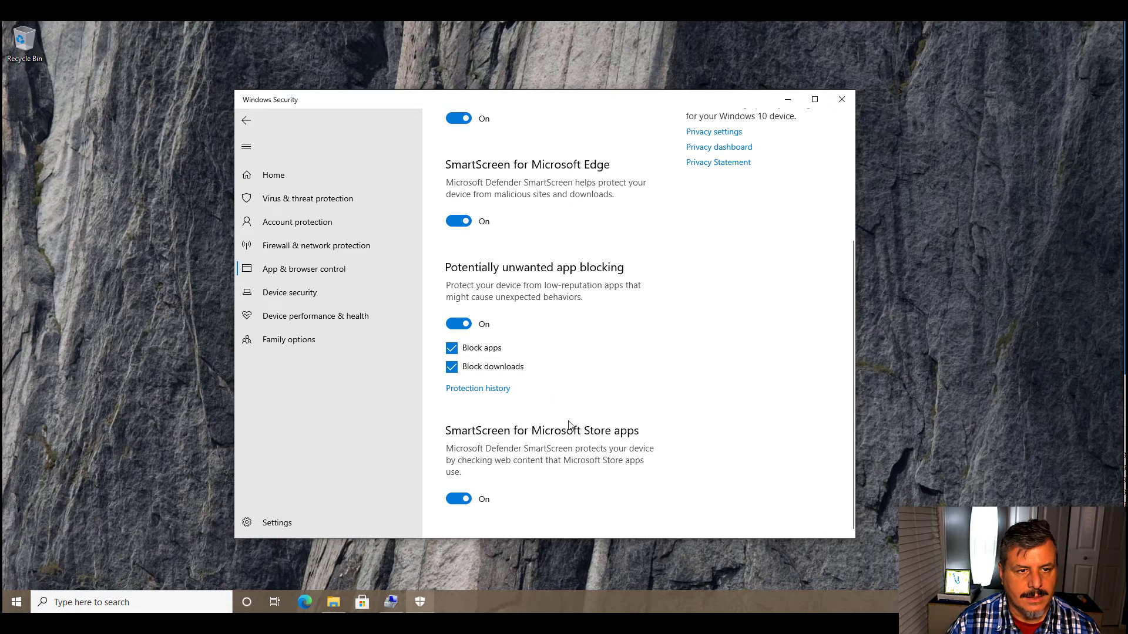
scroll(523, 391, up, 3)
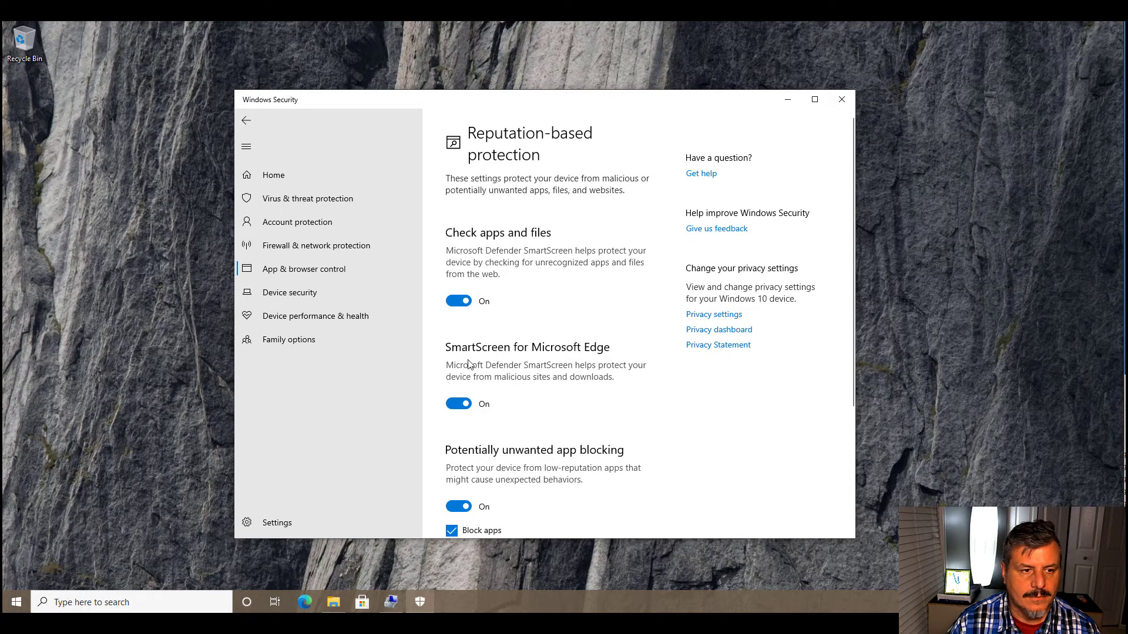
- Review Device security with its Core isolation details, and view the health report in Device performance & health
click(286, 295)
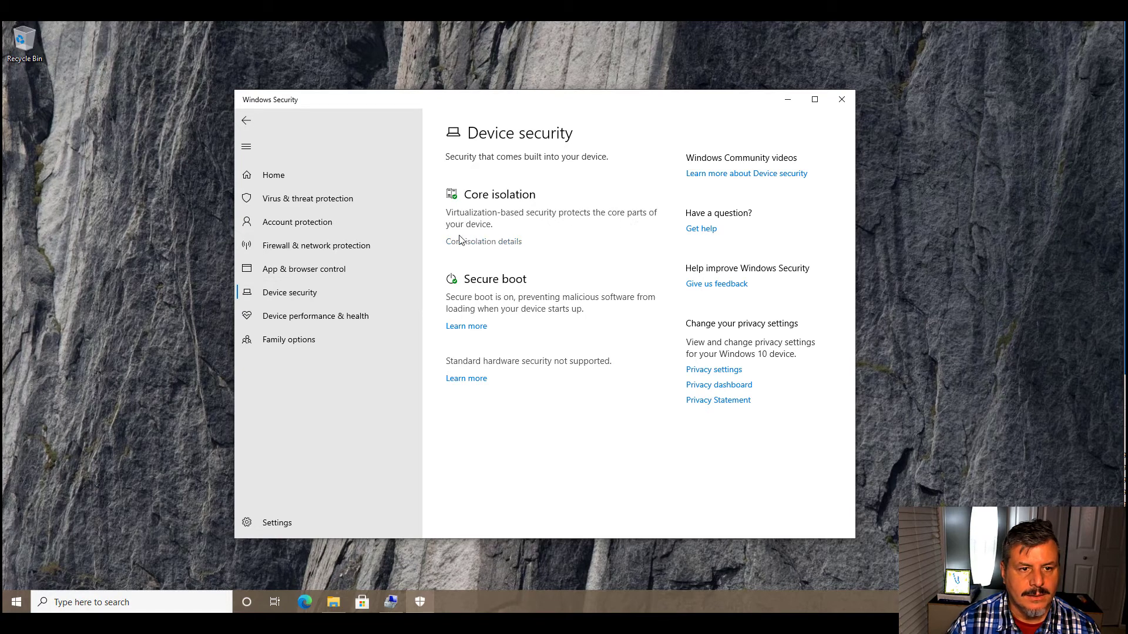
click(471, 246)
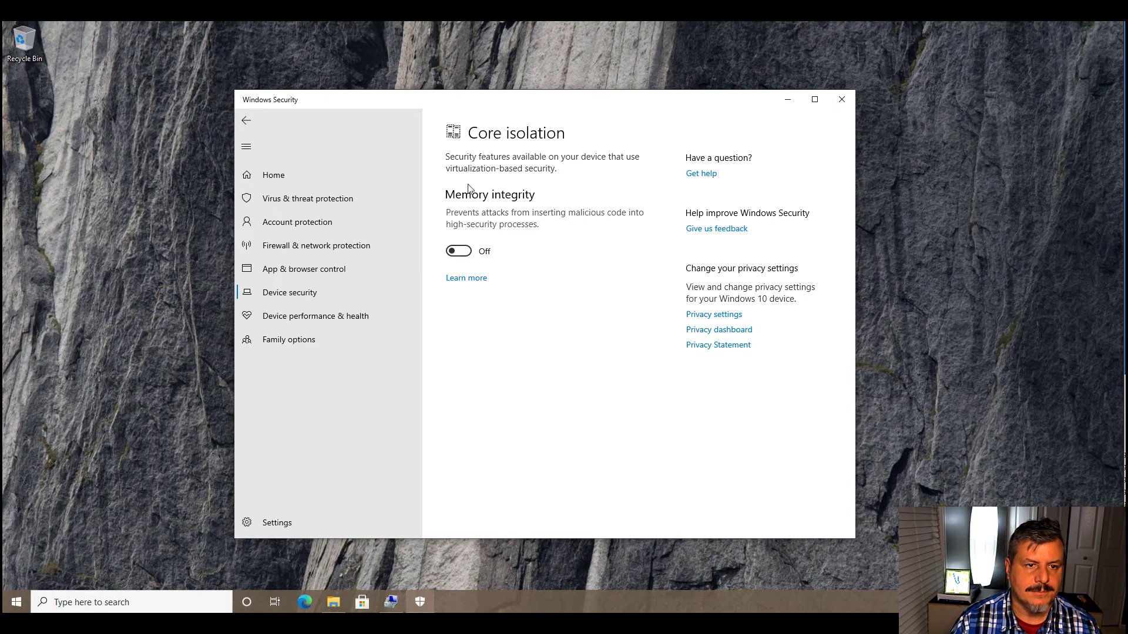
click(287, 318)
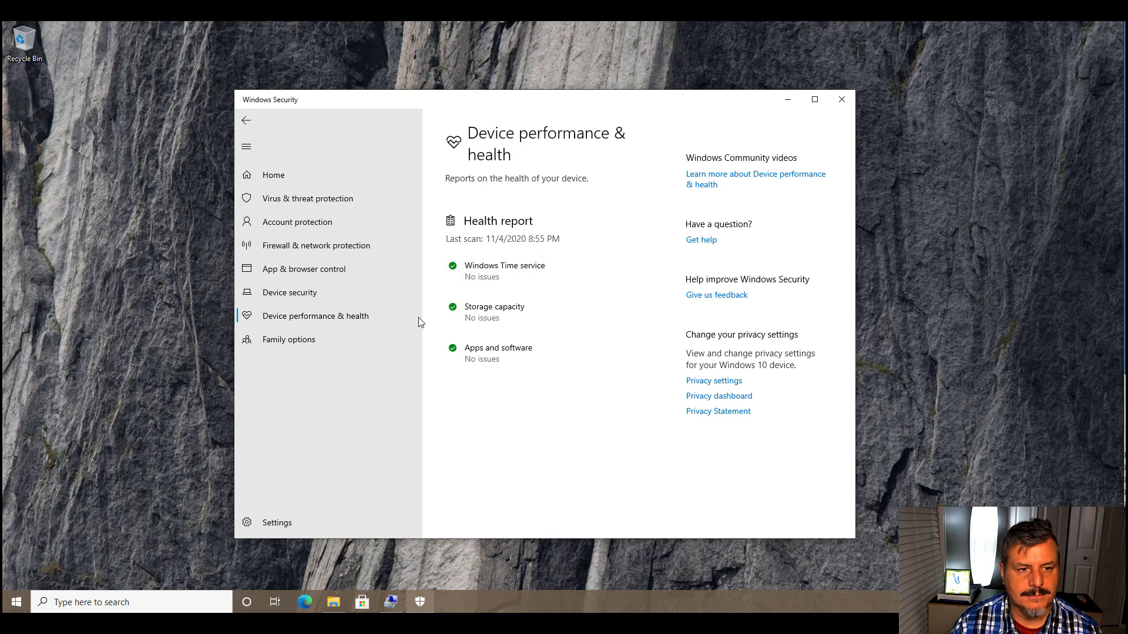
- Review the parental controls in Family options, view the family settings in a maximized Microsoft Edge window, and minimize the browser
click(295, 346)
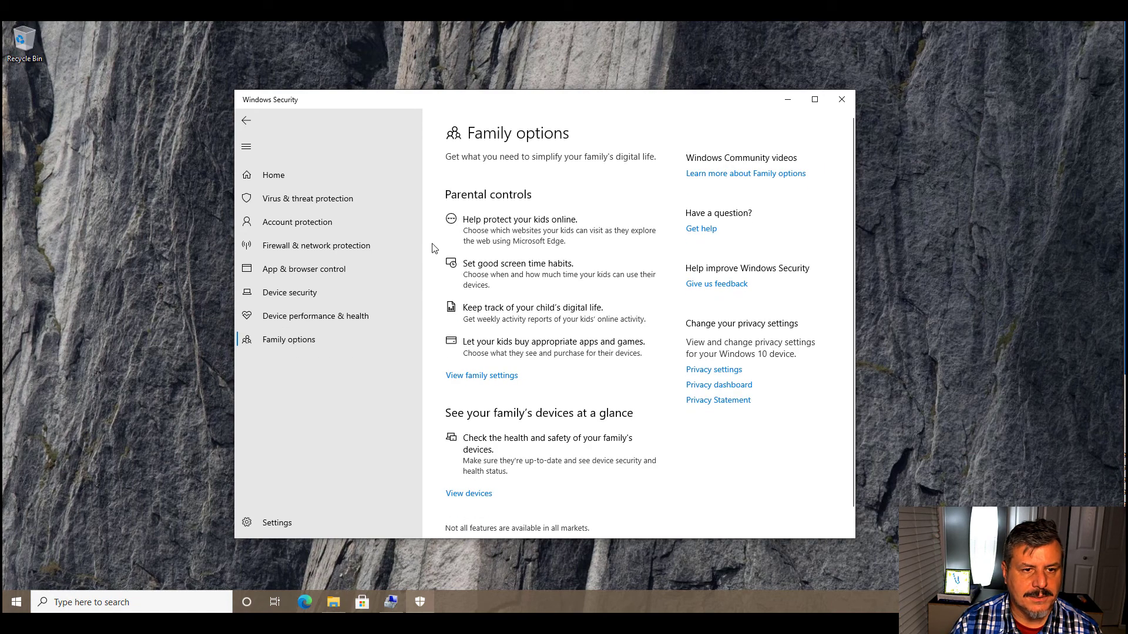
scroll(515, 330, down, 1)
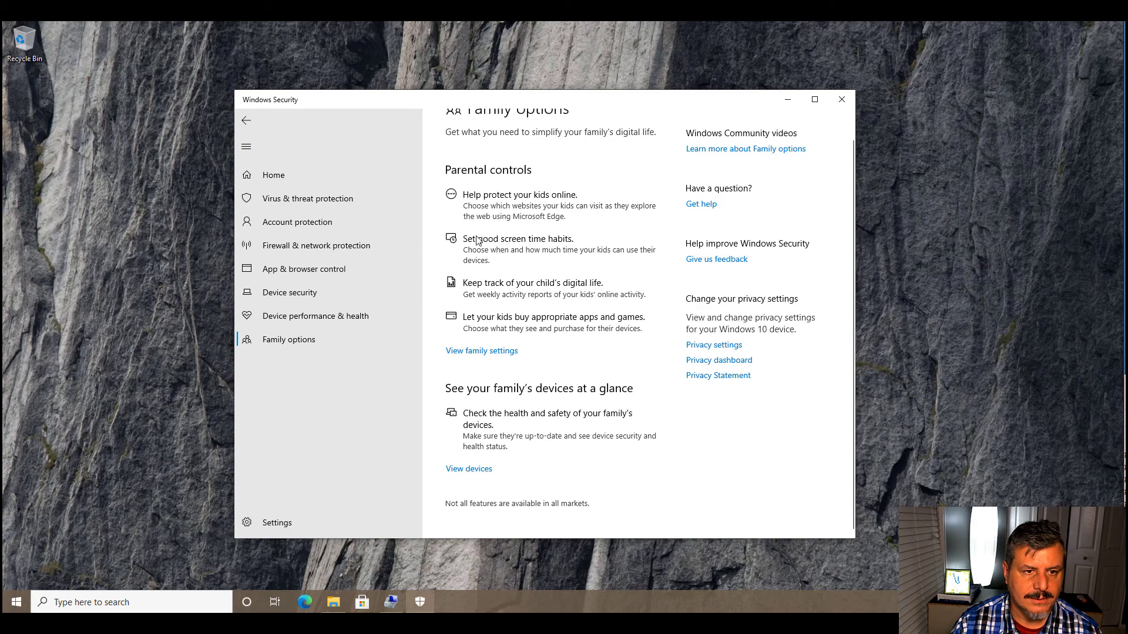
click(473, 352)
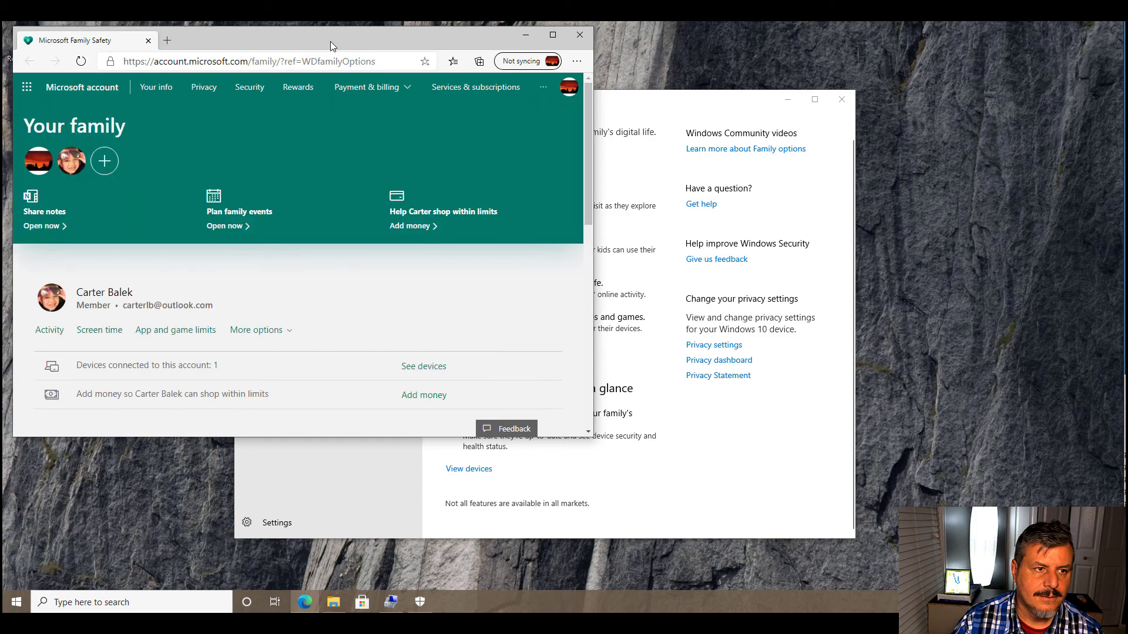
double_click(330, 42)
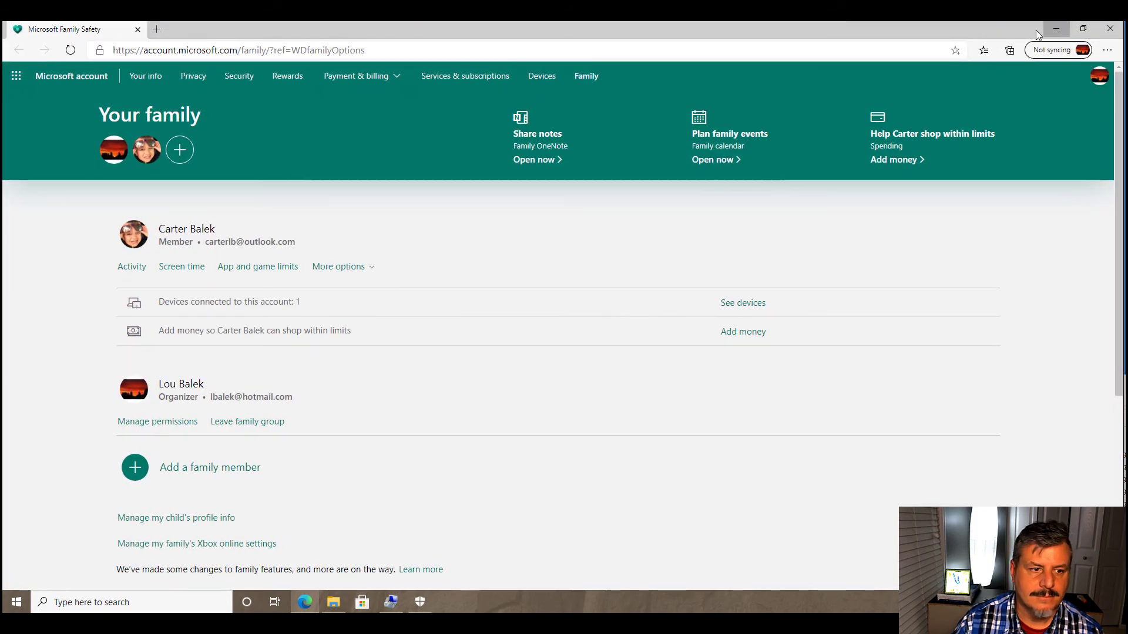
click(1052, 29)
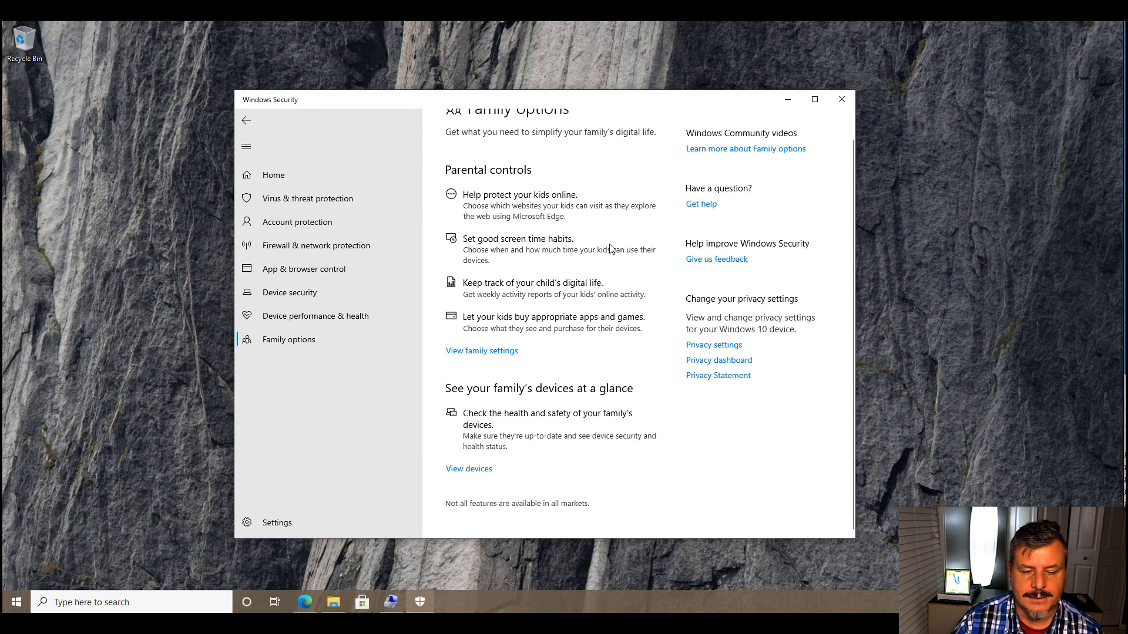
- Return to the start of the Family options page and collapse the navigation menu to icons
scroll(610, 248, up, 1)
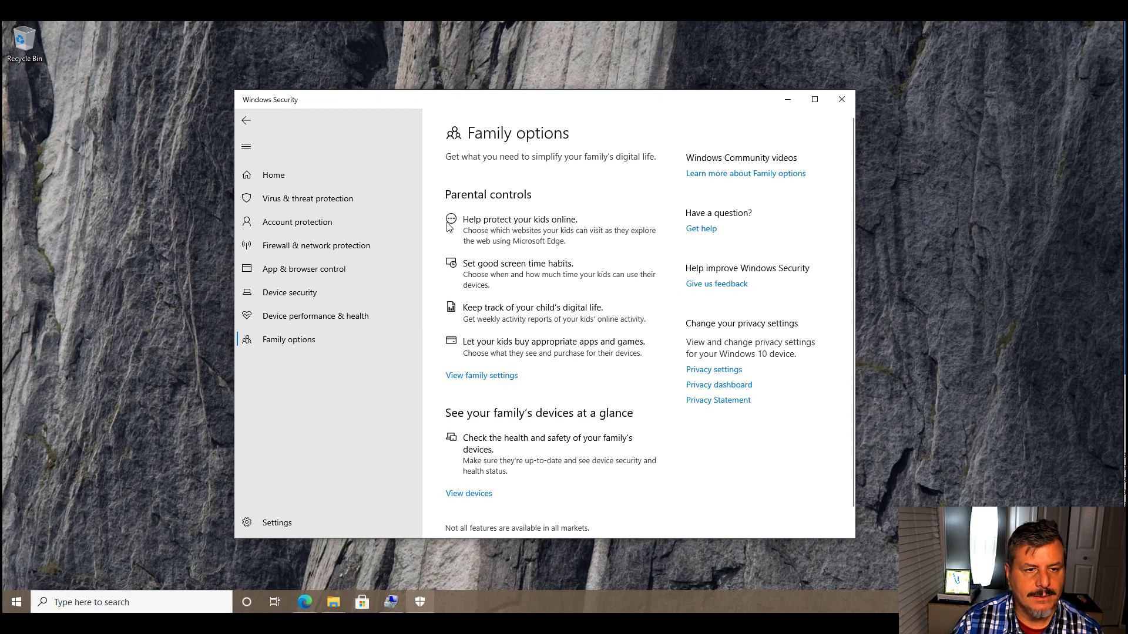
click(246, 146)
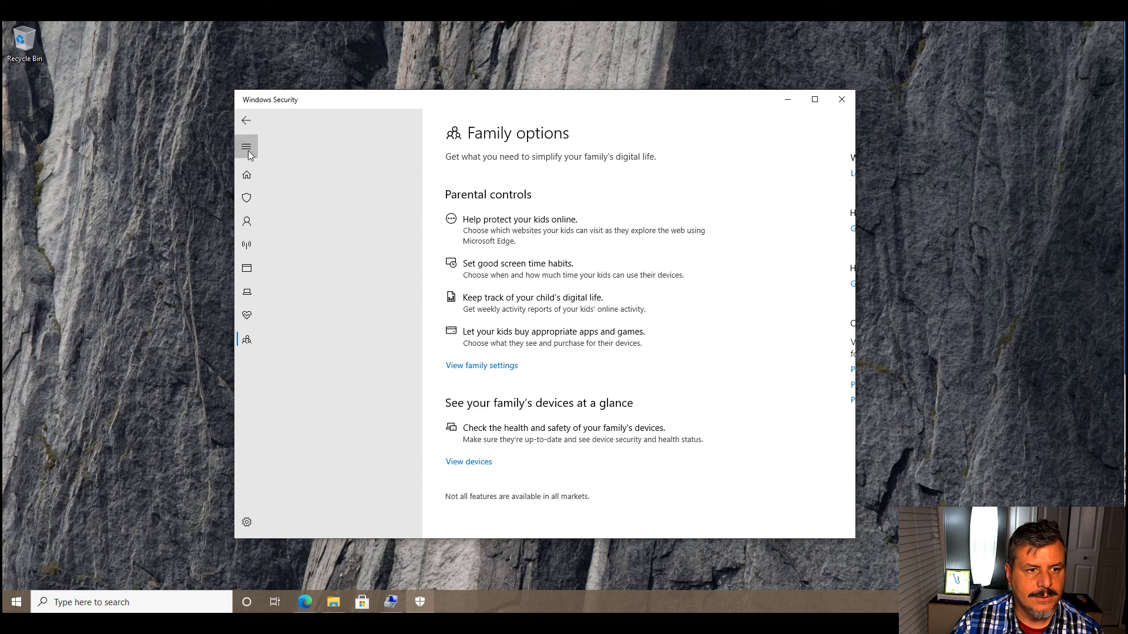